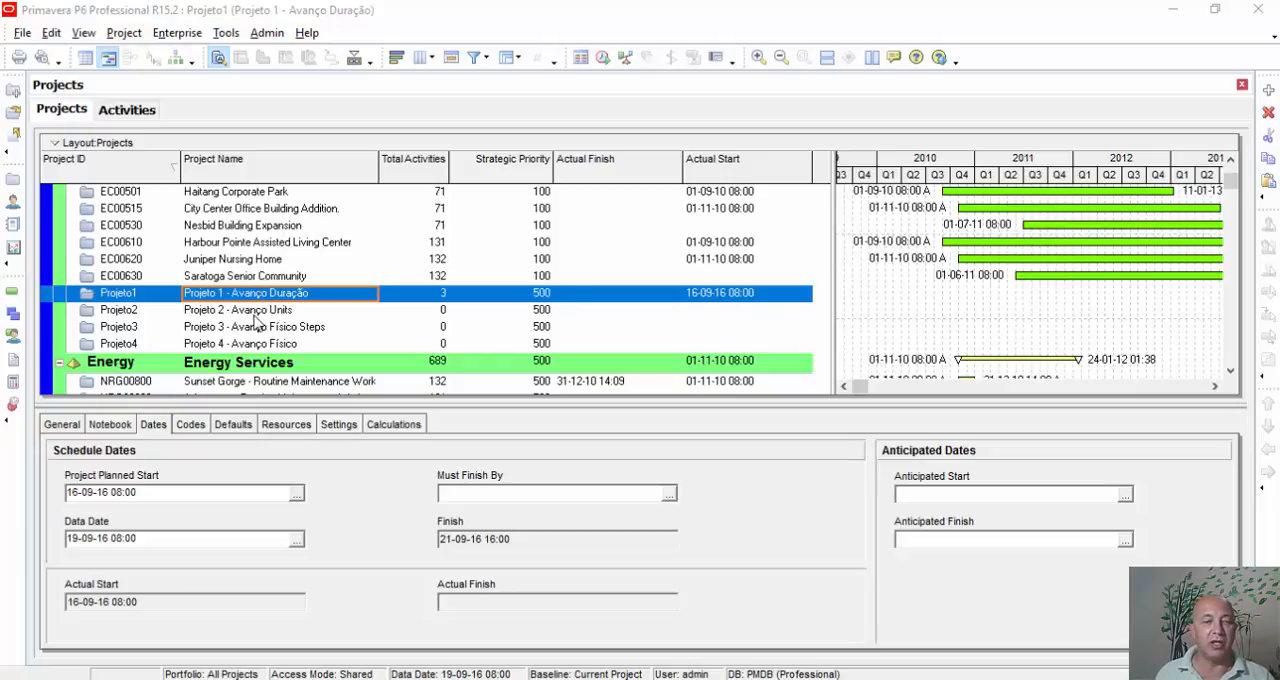
Step: Open the project Projeto 2 - Avanço Units and show the status details of its Início milestone
click(254, 313)
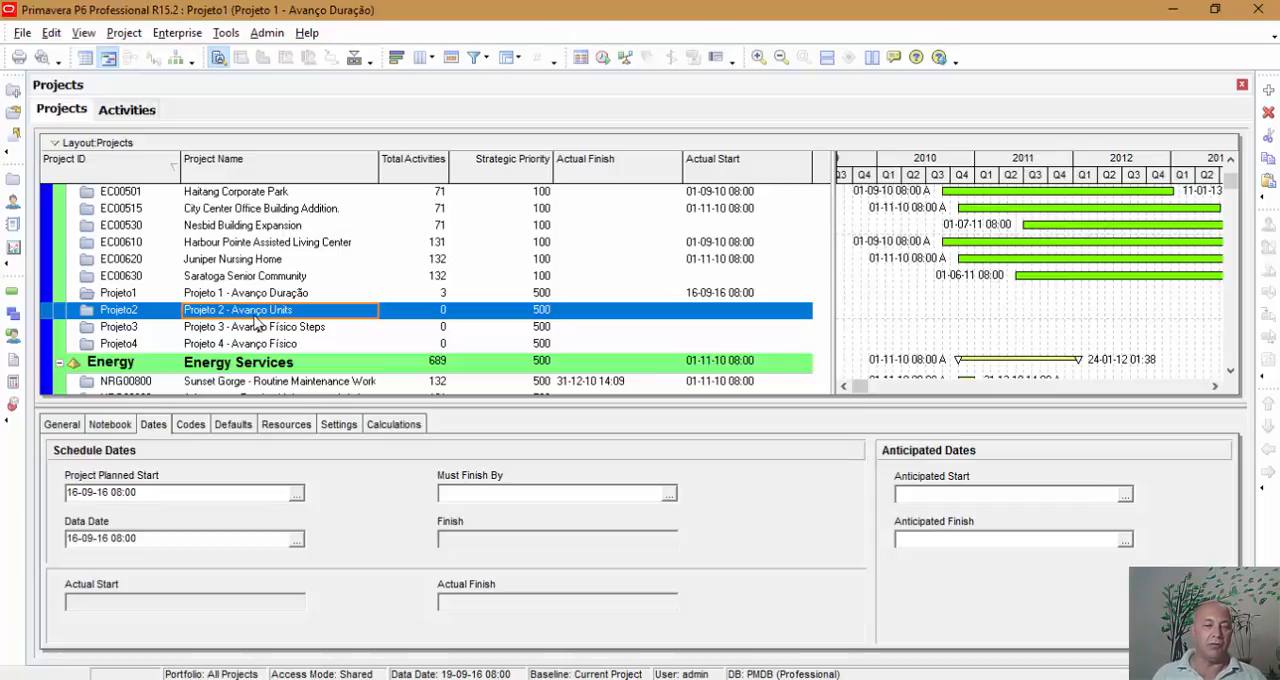
right_click(258, 318)
click(305, 222)
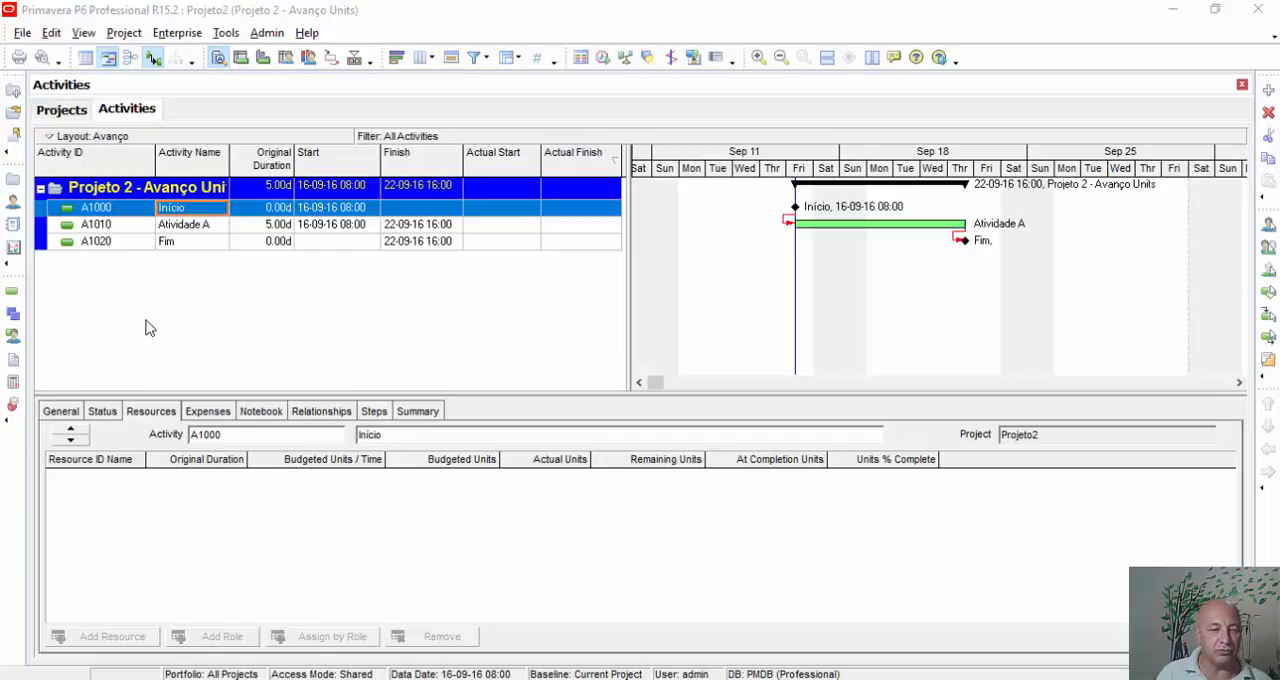
click(100, 412)
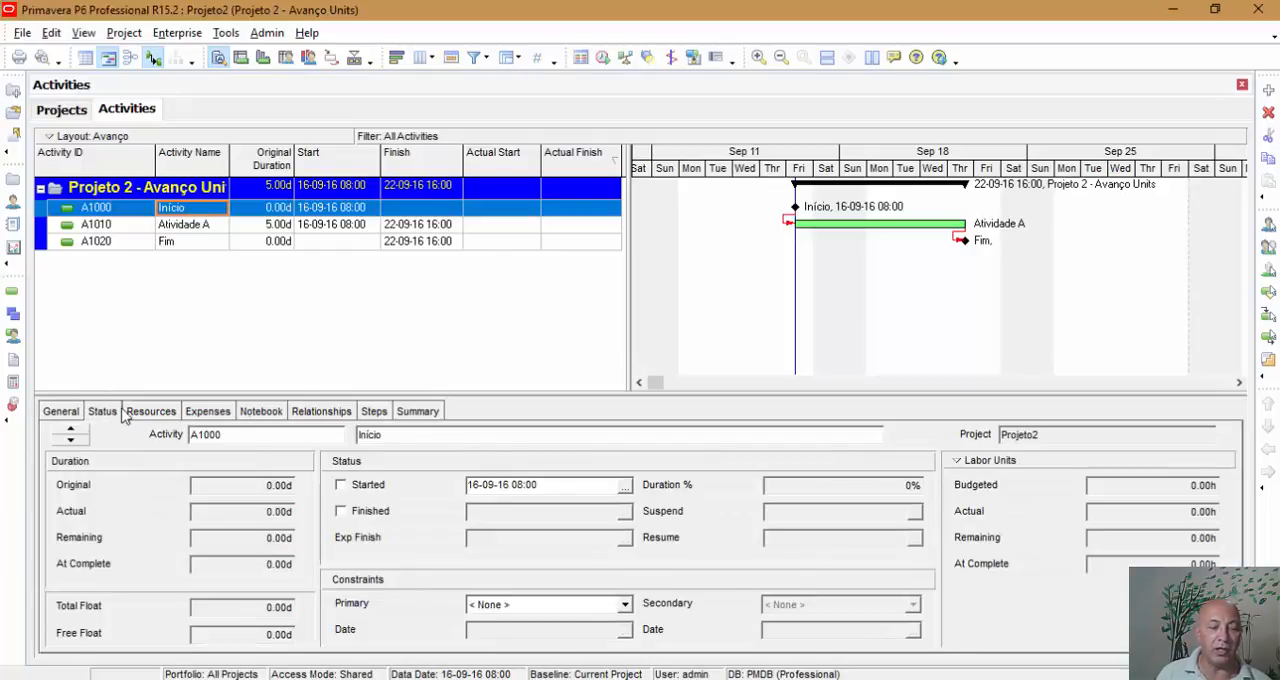
Step: Set the data date of Projeto 2 - Avanço Units to 19-09-16 08:00
click(61, 109)
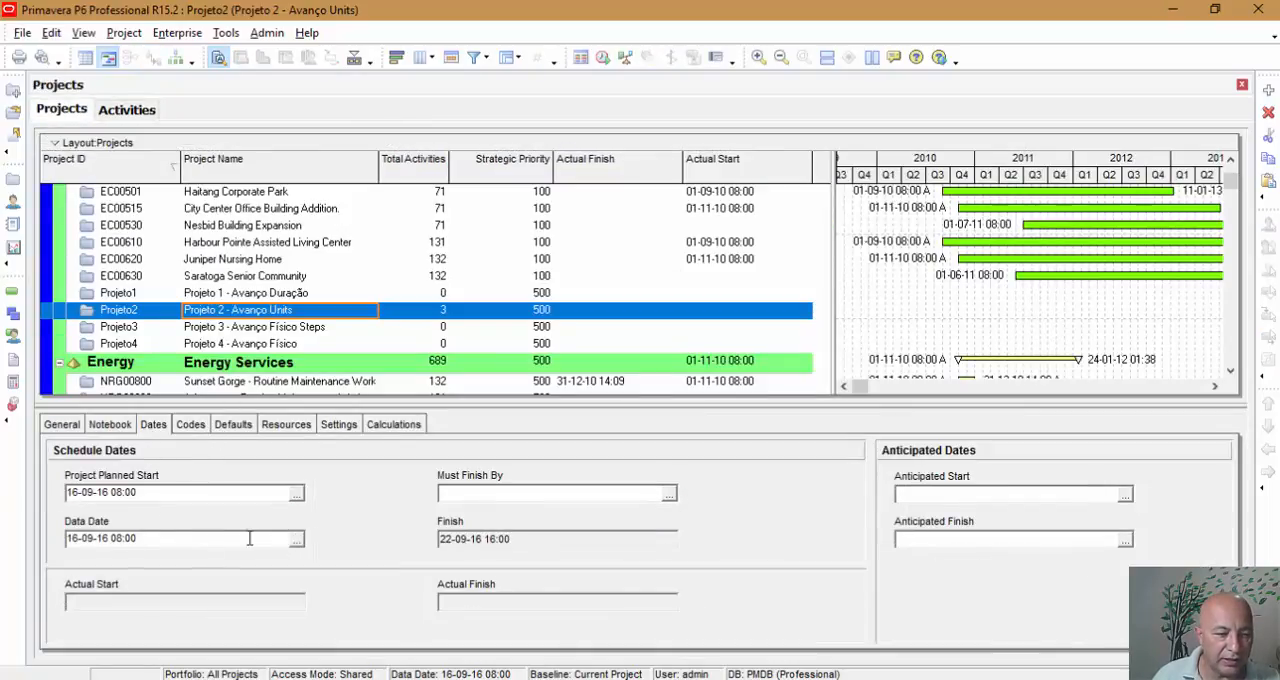
click(297, 540)
click(117, 386)
click(150, 509)
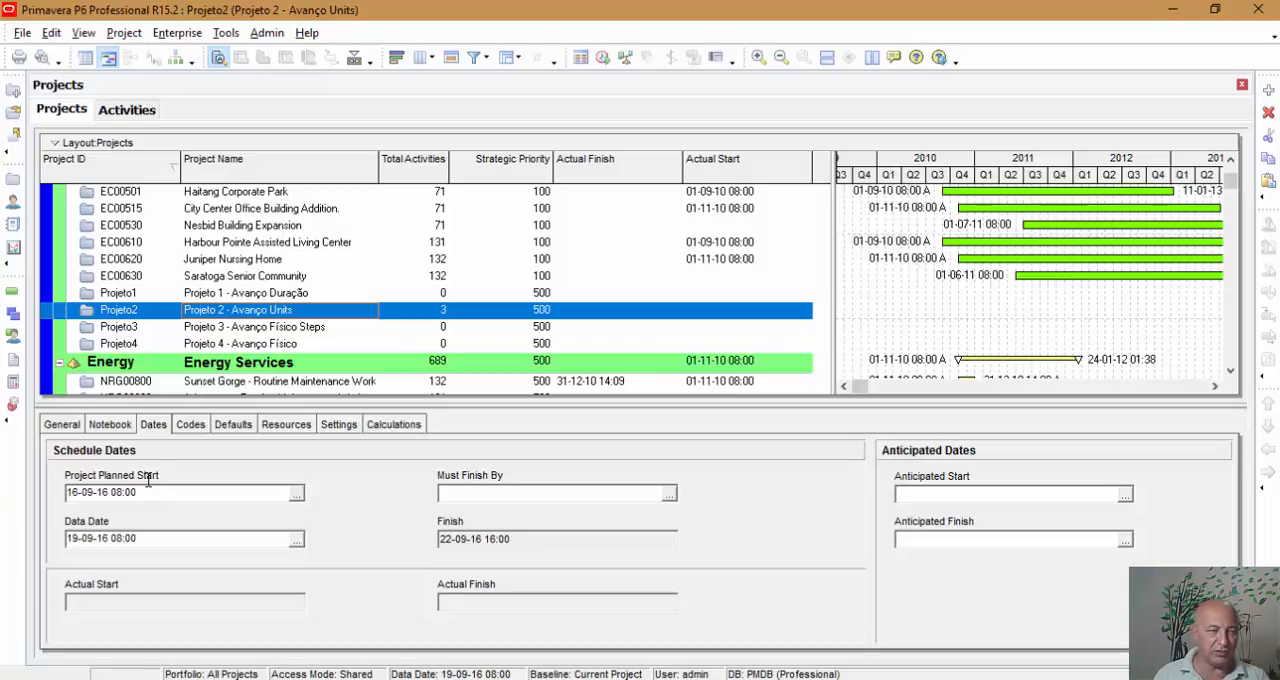
Step: Mark the Início milestone (A1000) in the activity list as started on 16-09-16 08:00
click(123, 110)
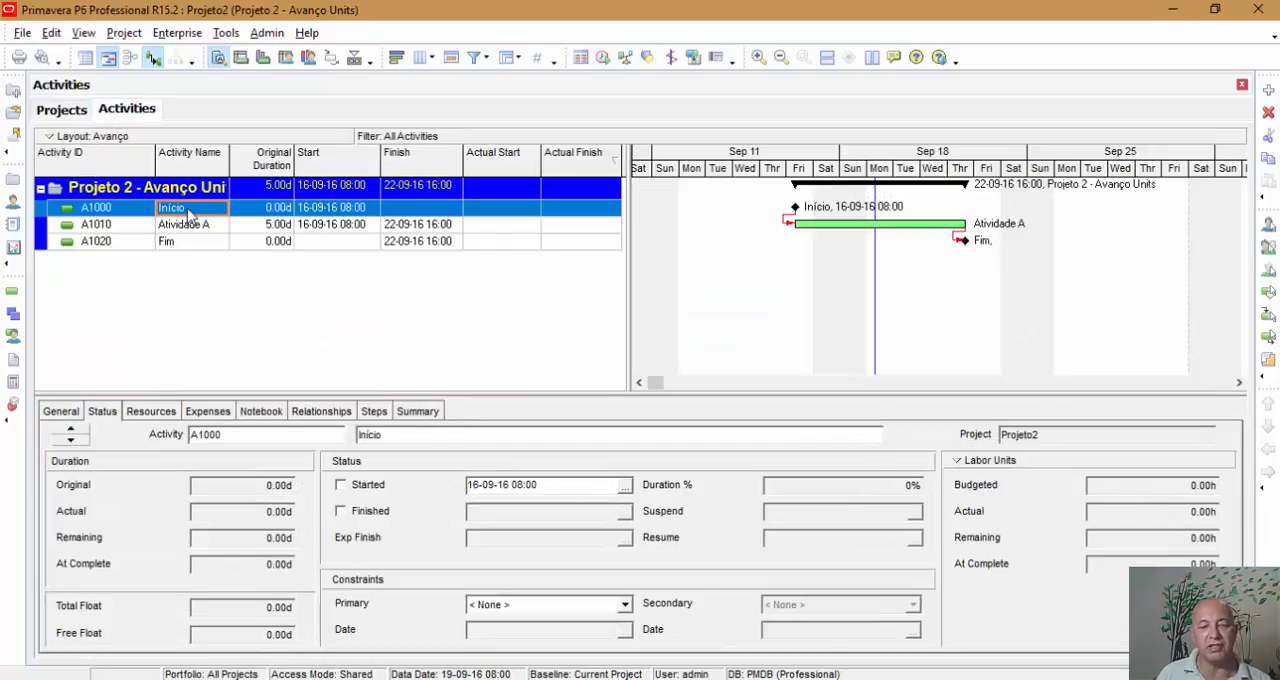
click(368, 485)
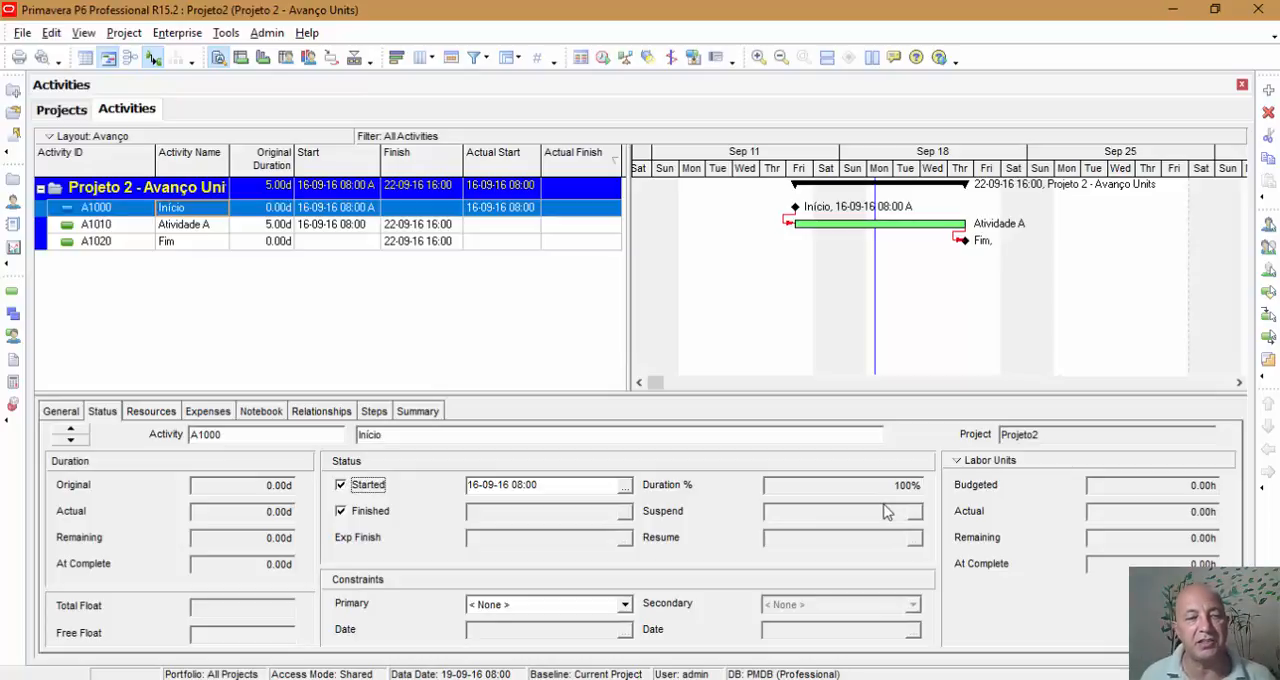
Step: Set the percent complete type of Atividade A to Units and mark the activity as started on 16-09-16 08:00
click(416, 228)
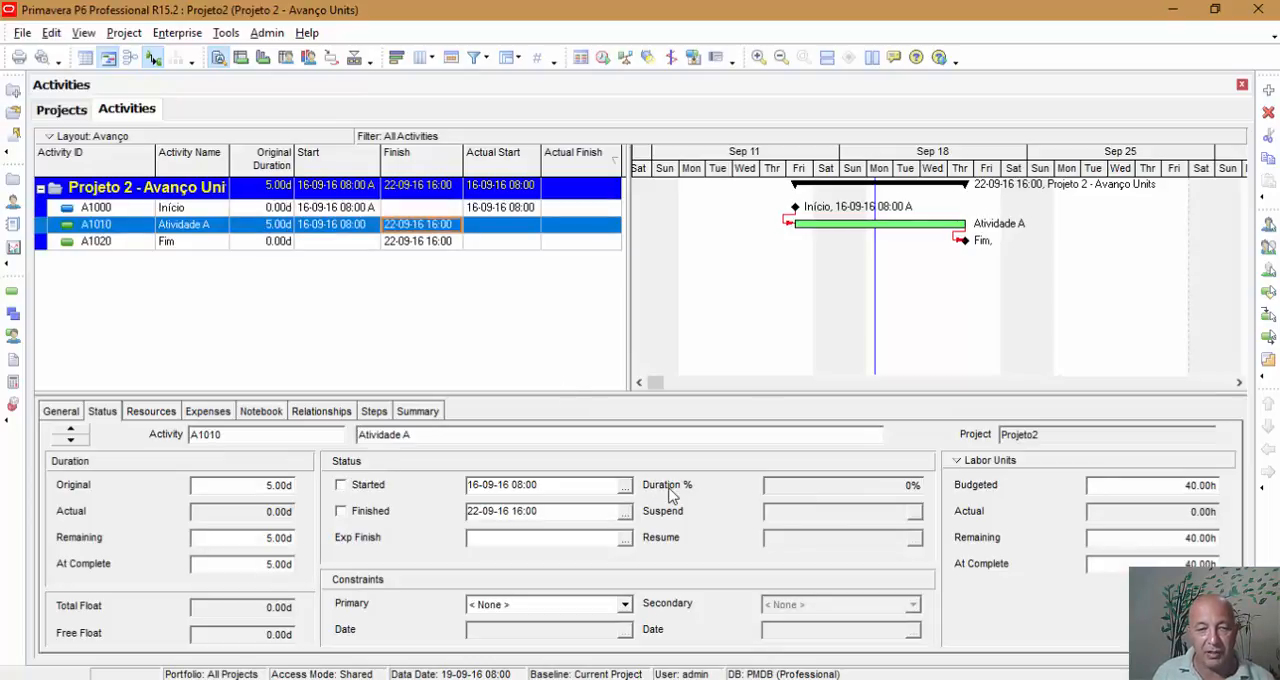
click(66, 416)
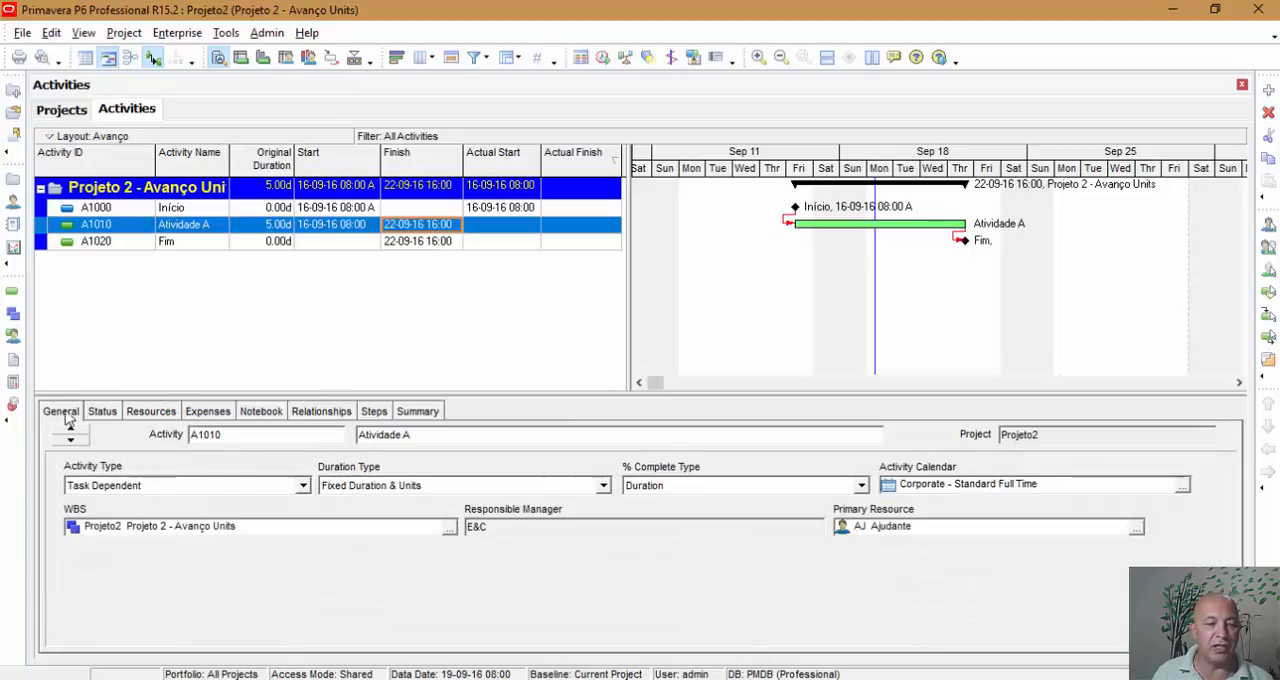
click(680, 487)
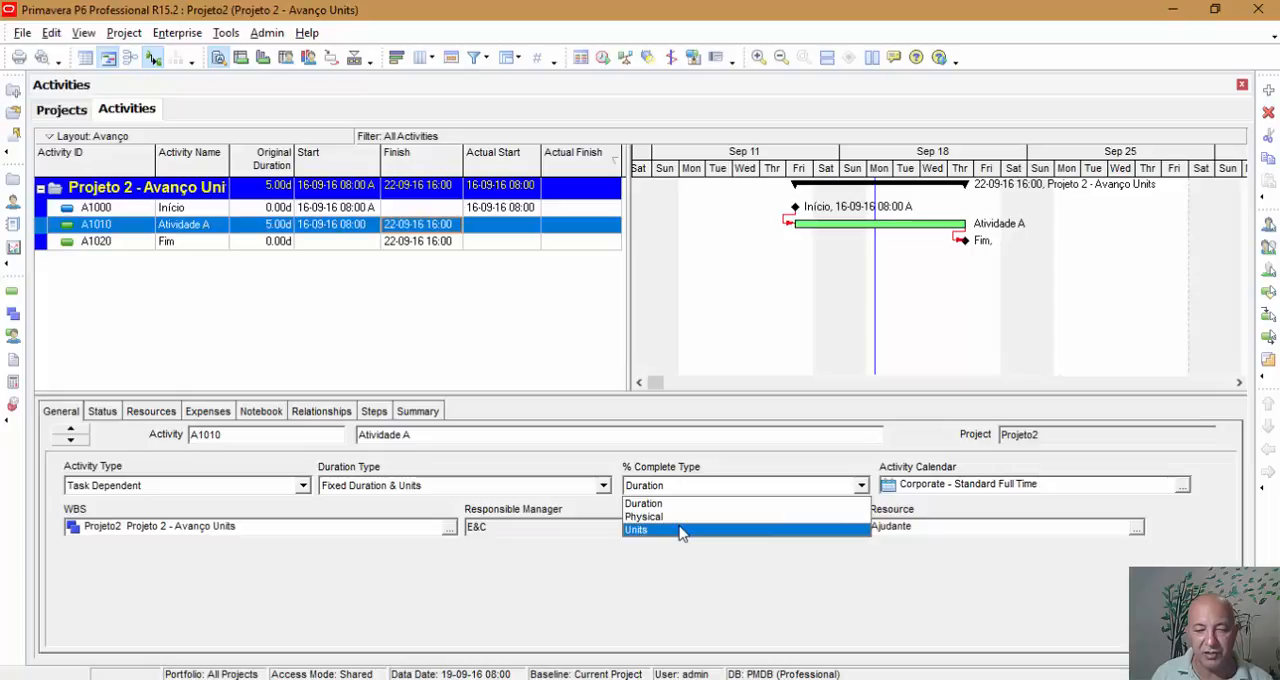
click(679, 530)
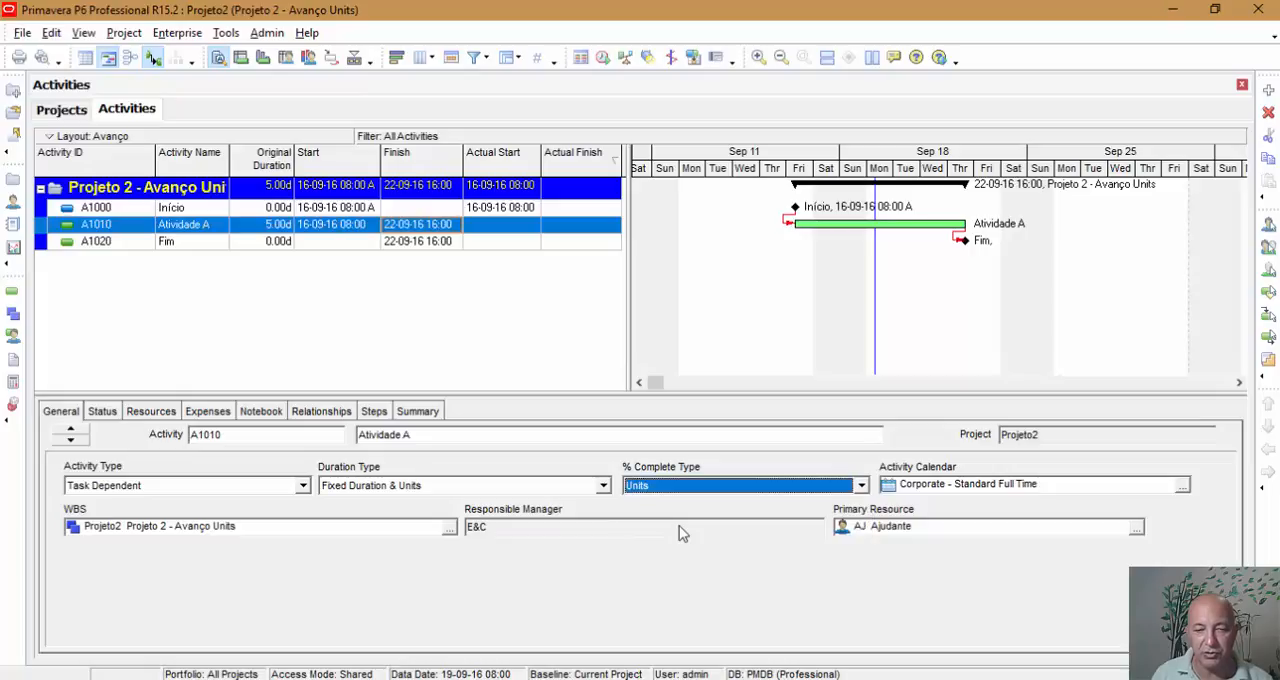
click(101, 412)
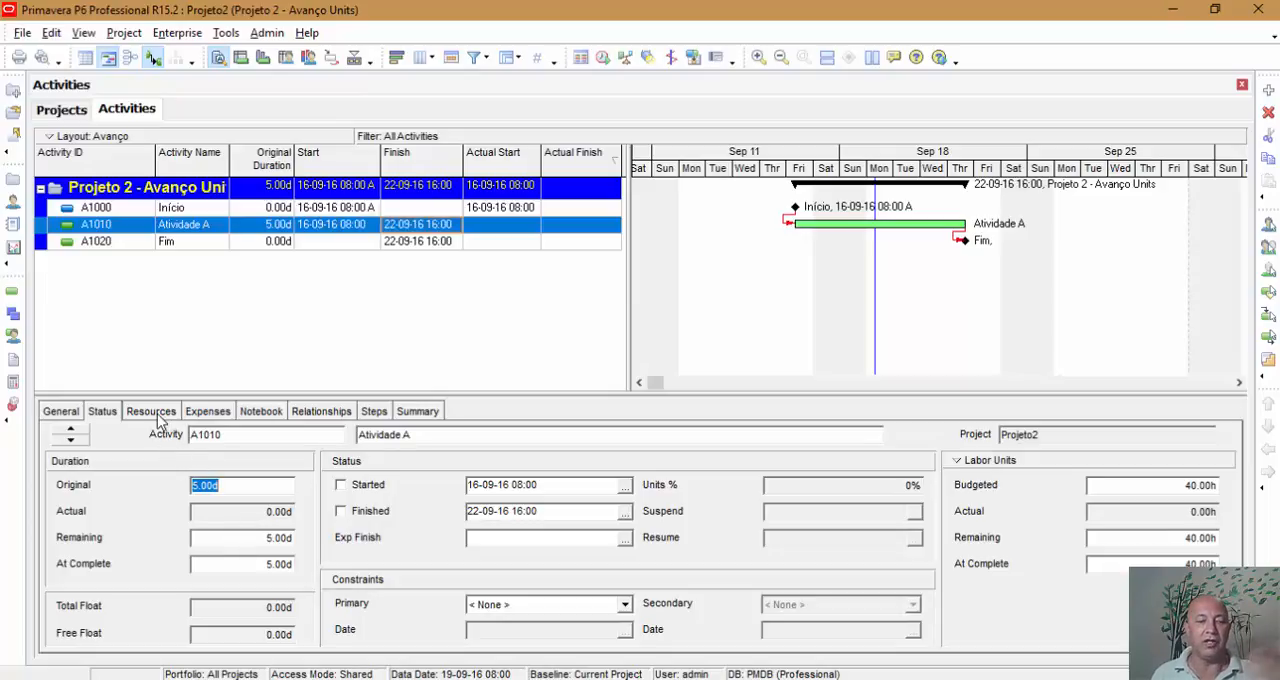
click(349, 489)
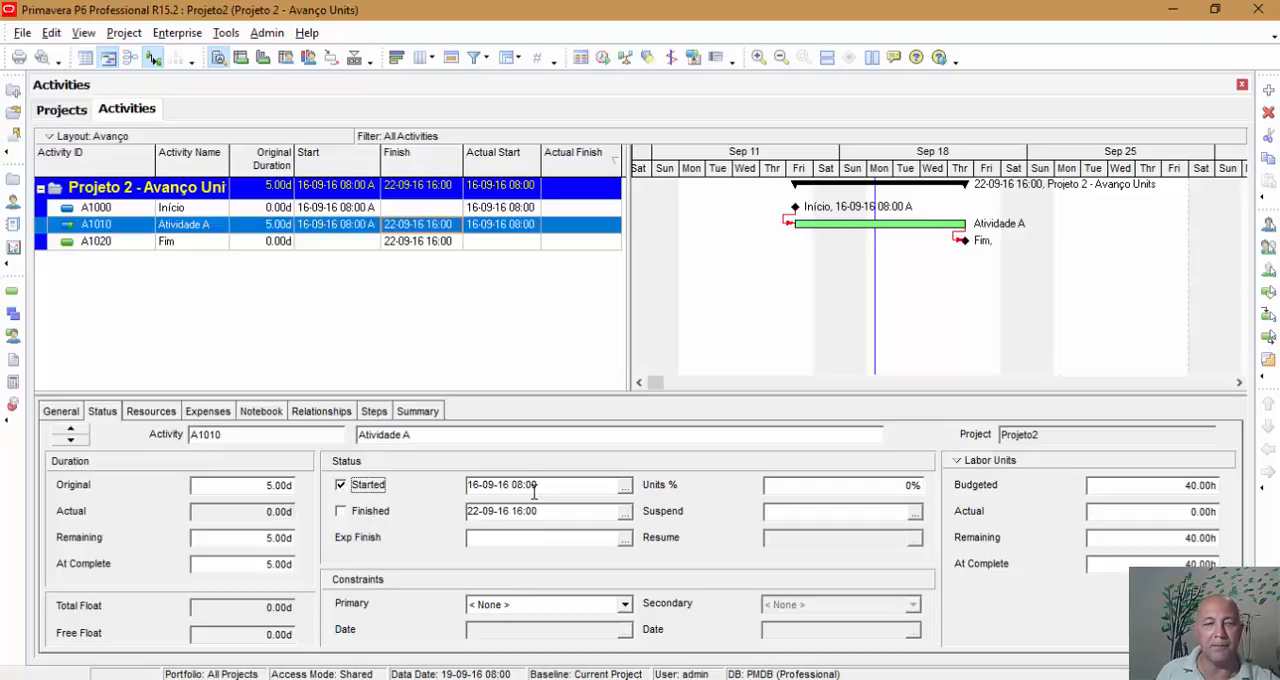
Step: Enter 8 hours of actual units for the Ajudante resource on Atividade A, and check the activity's status values
click(155, 414)
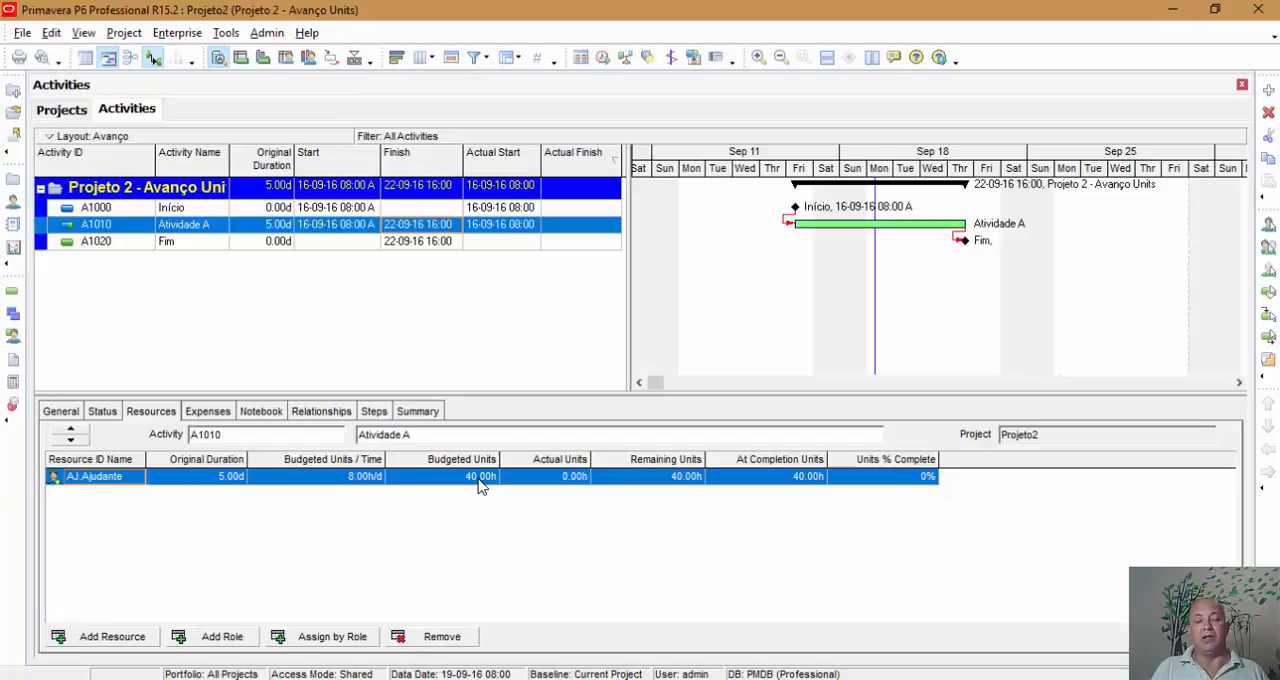
click(566, 477)
click(568, 477)
drag(566, 478, 449, 461)
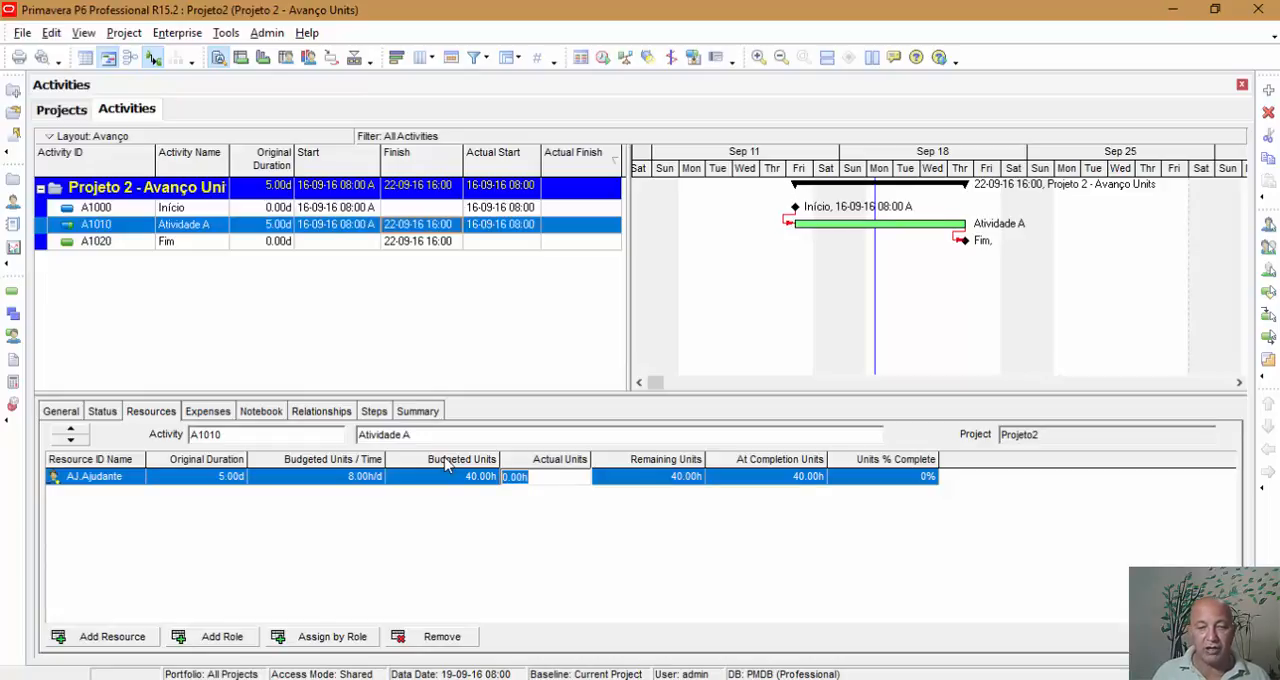
text(8)
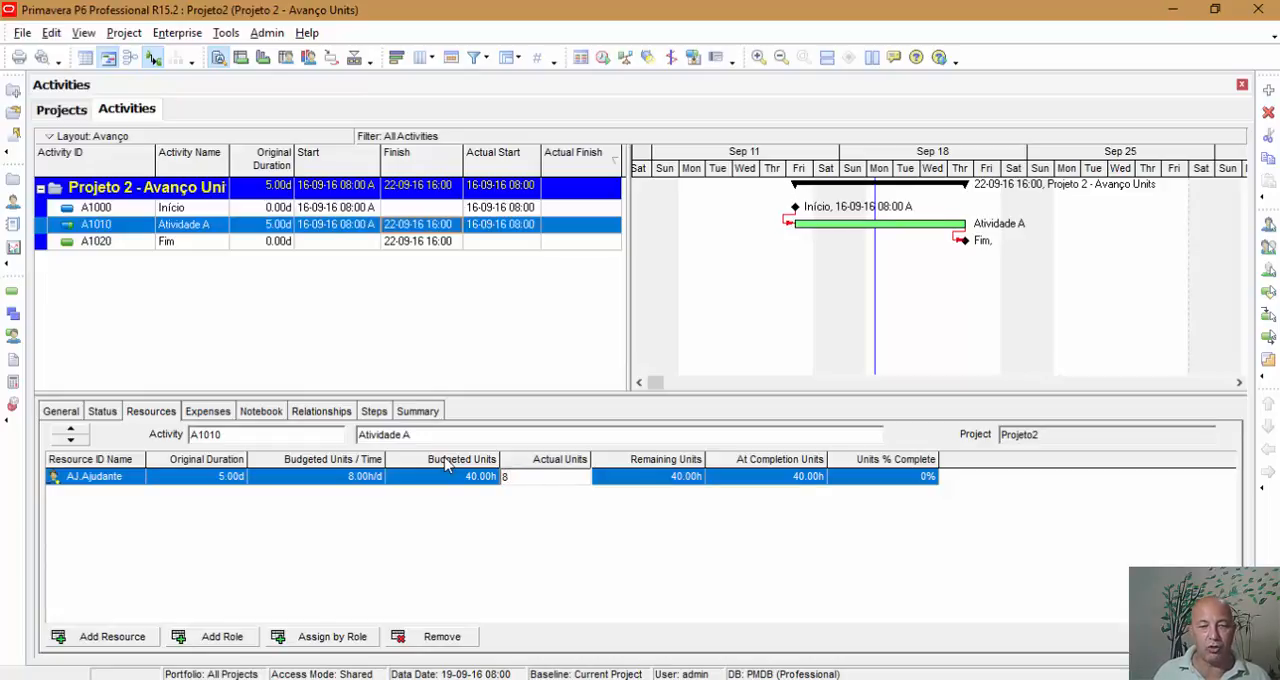
key(Return)
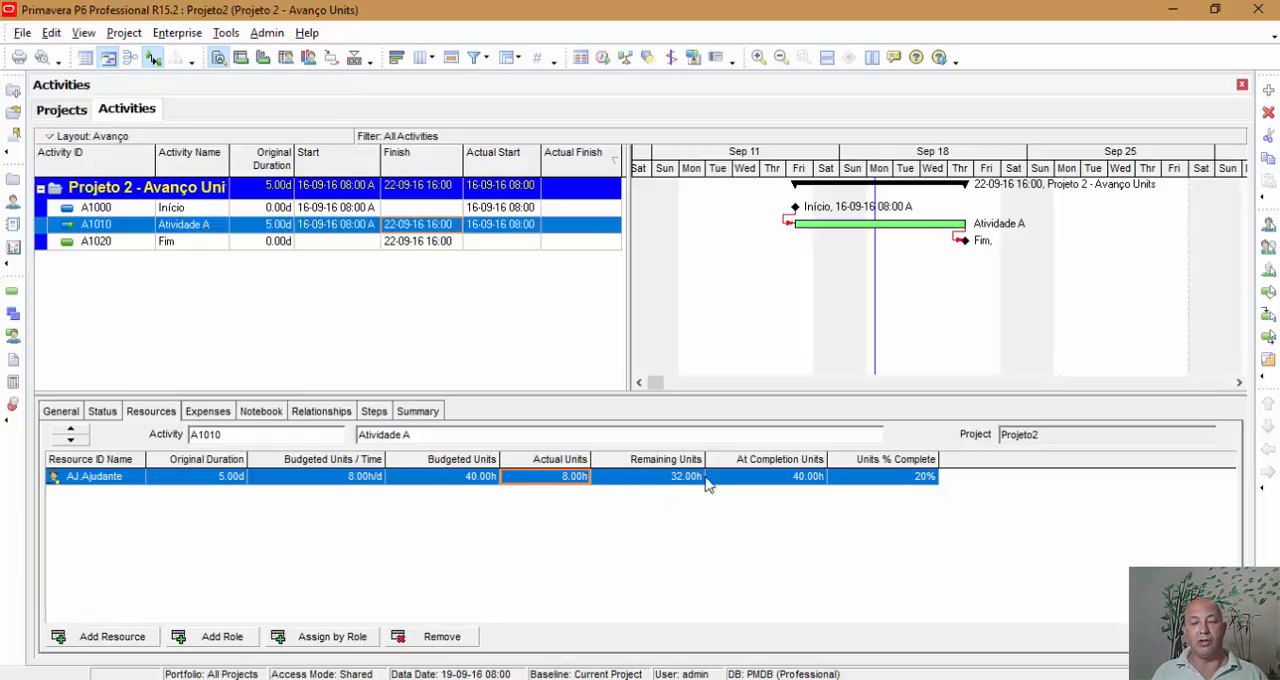
click(103, 411)
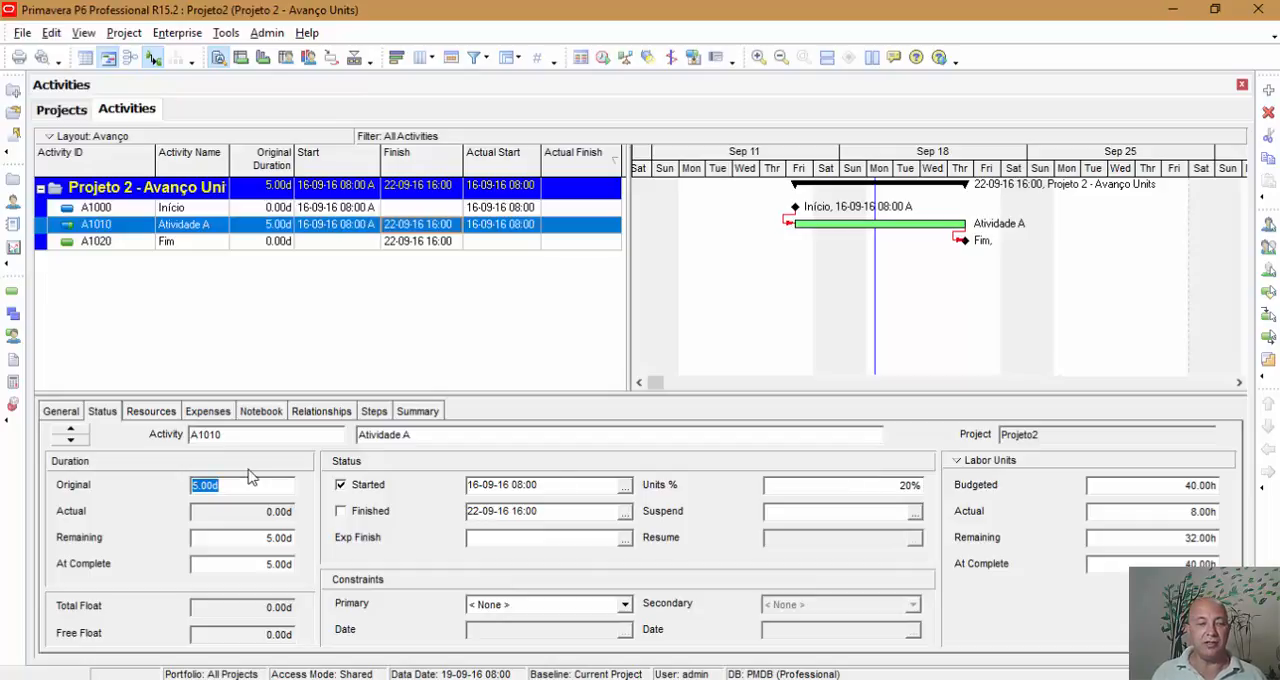
click(149, 413)
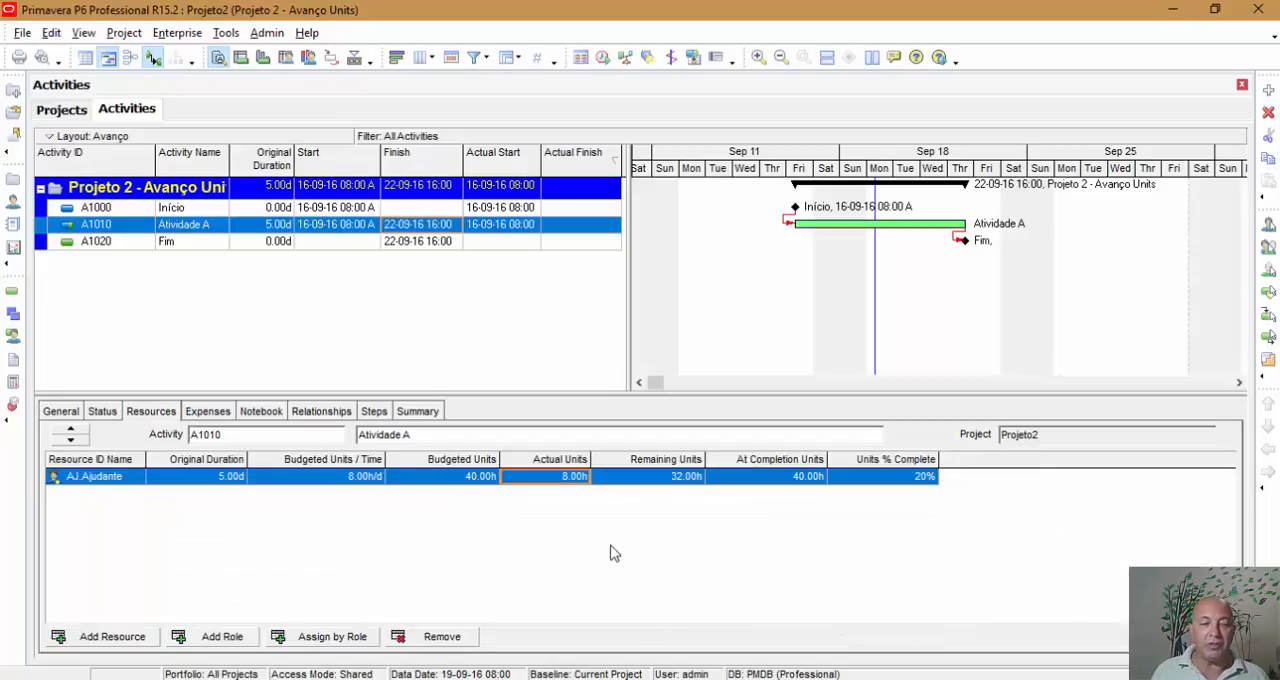
Step: Set the Ajudante resource's actual units on Atividade A to 16 hours, and check the activity's units percentage and durations
click(688, 477)
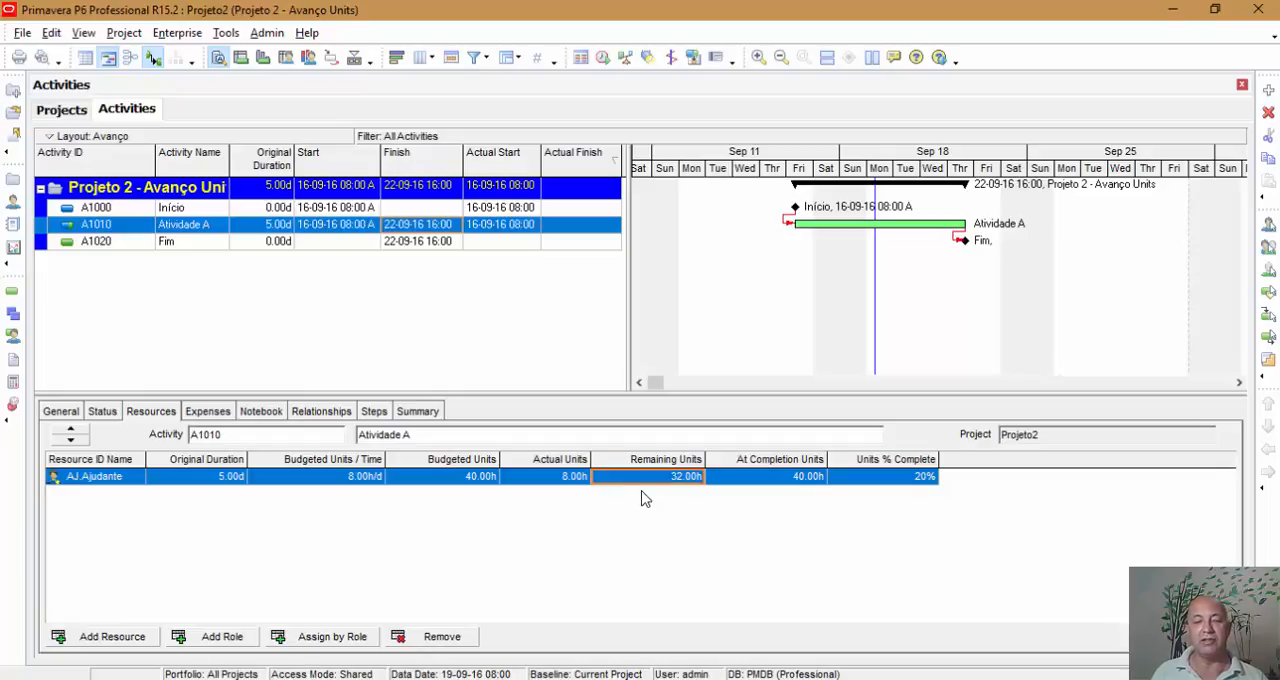
click(574, 479)
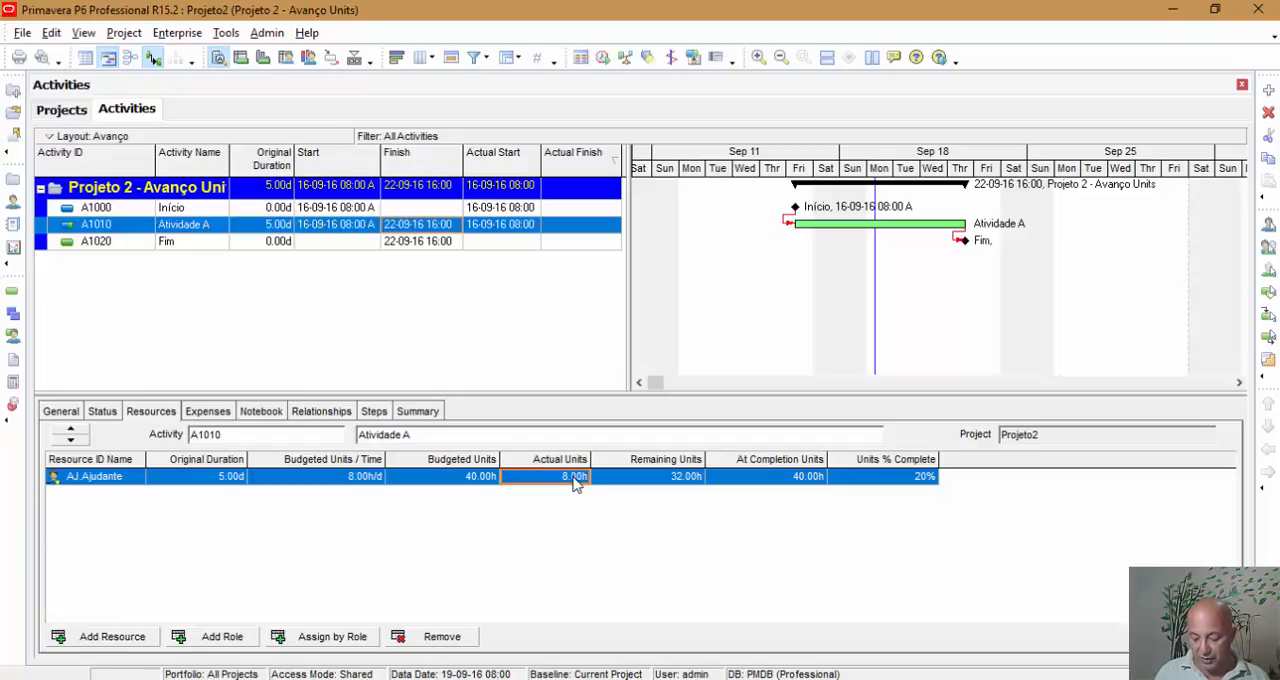
text(18)
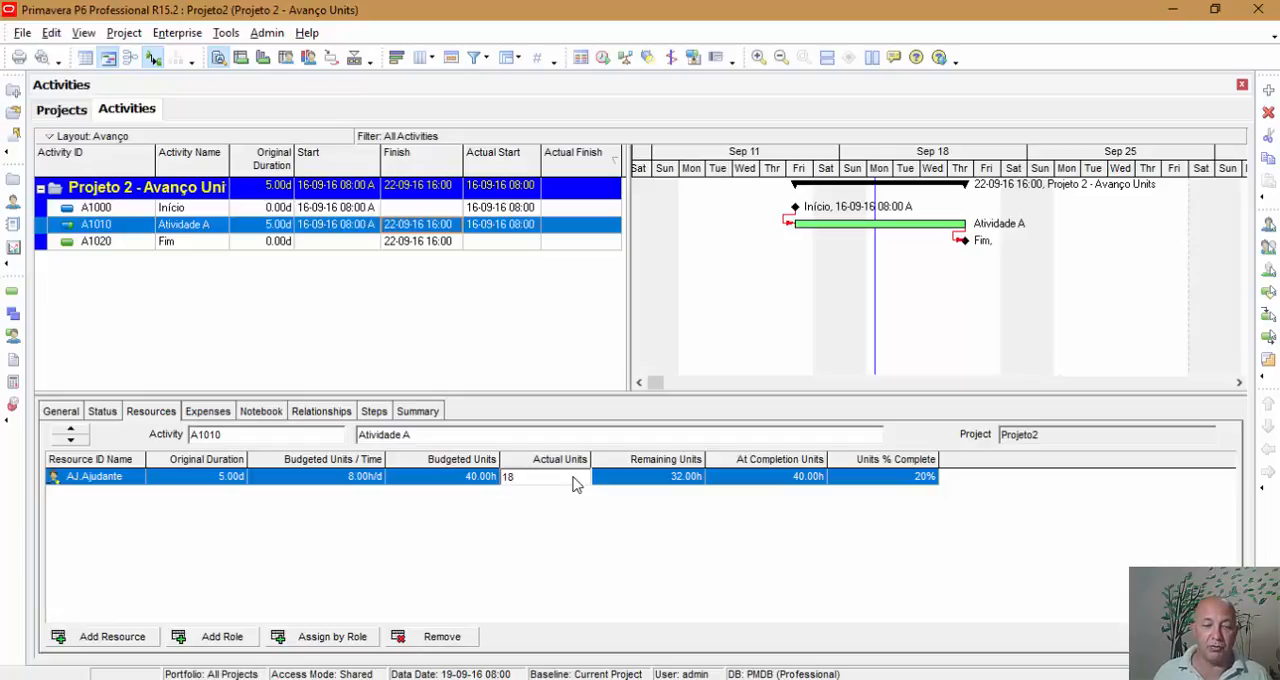
key(Return)
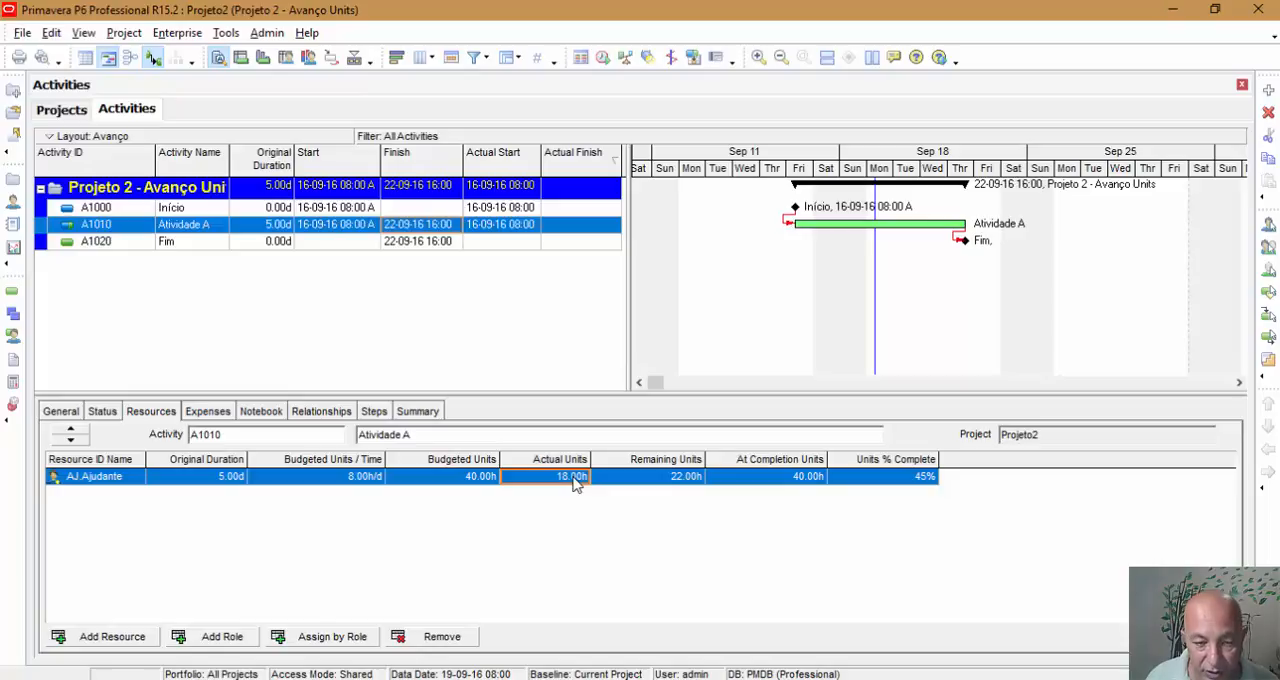
text(16)
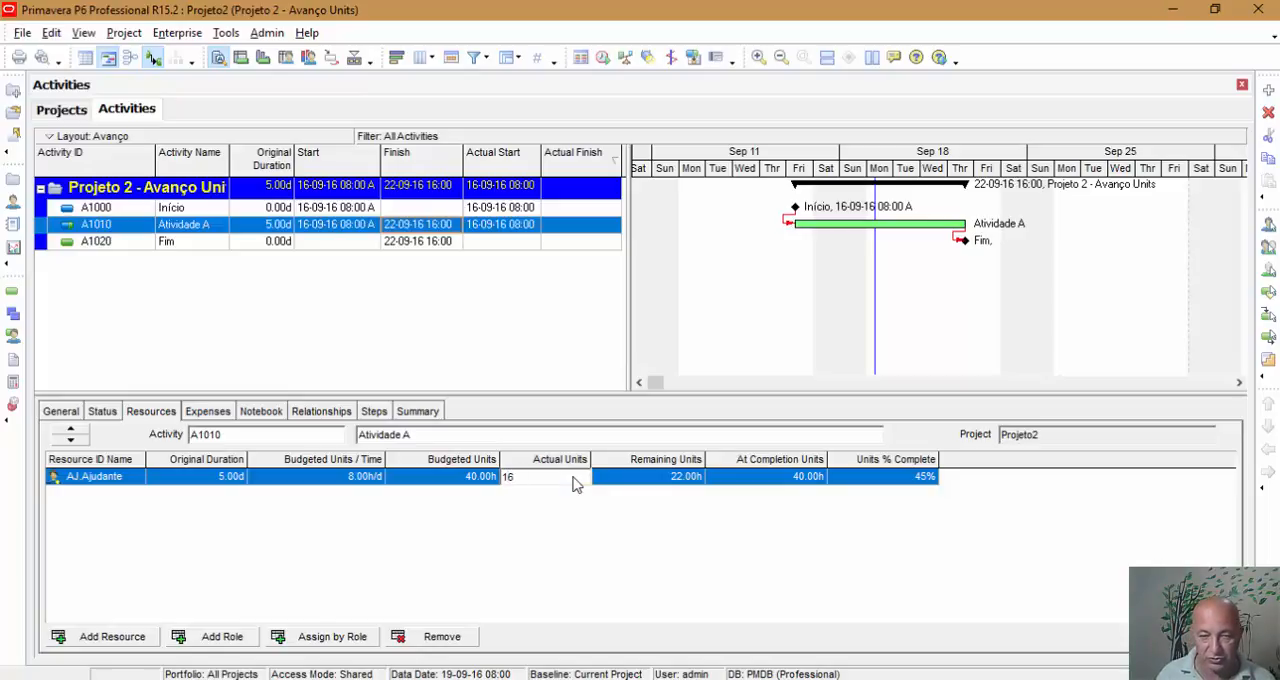
key(Return)
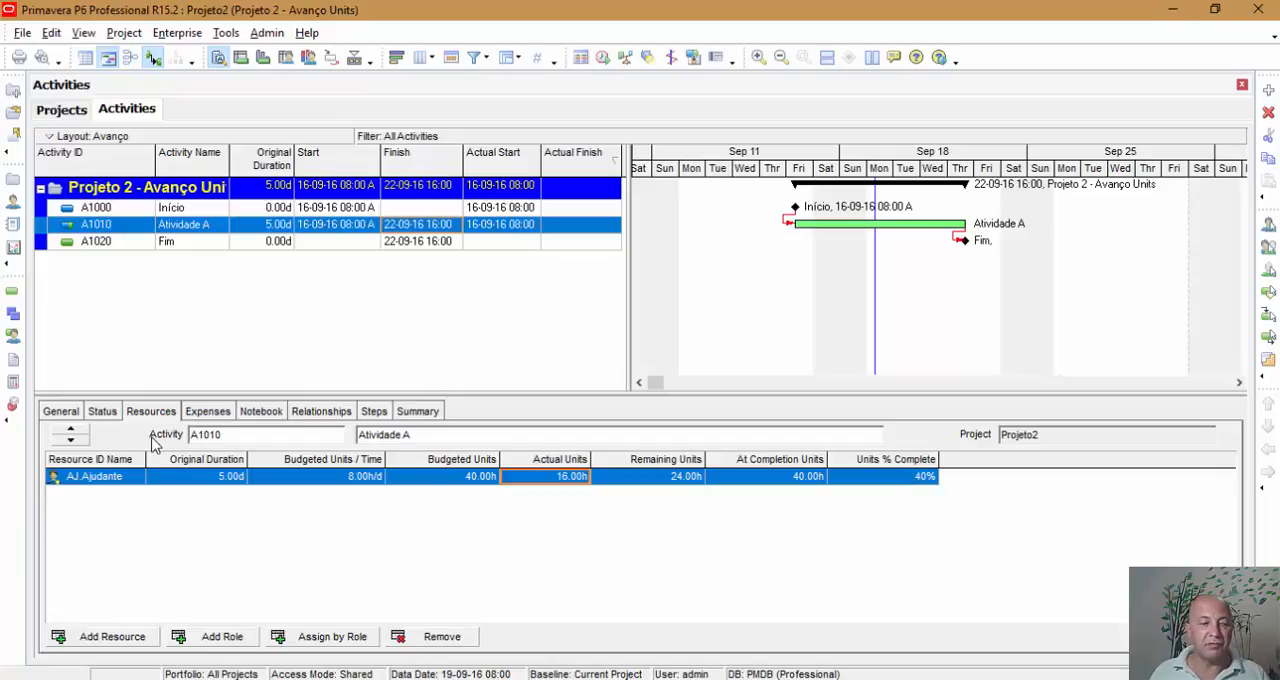
click(108, 413)
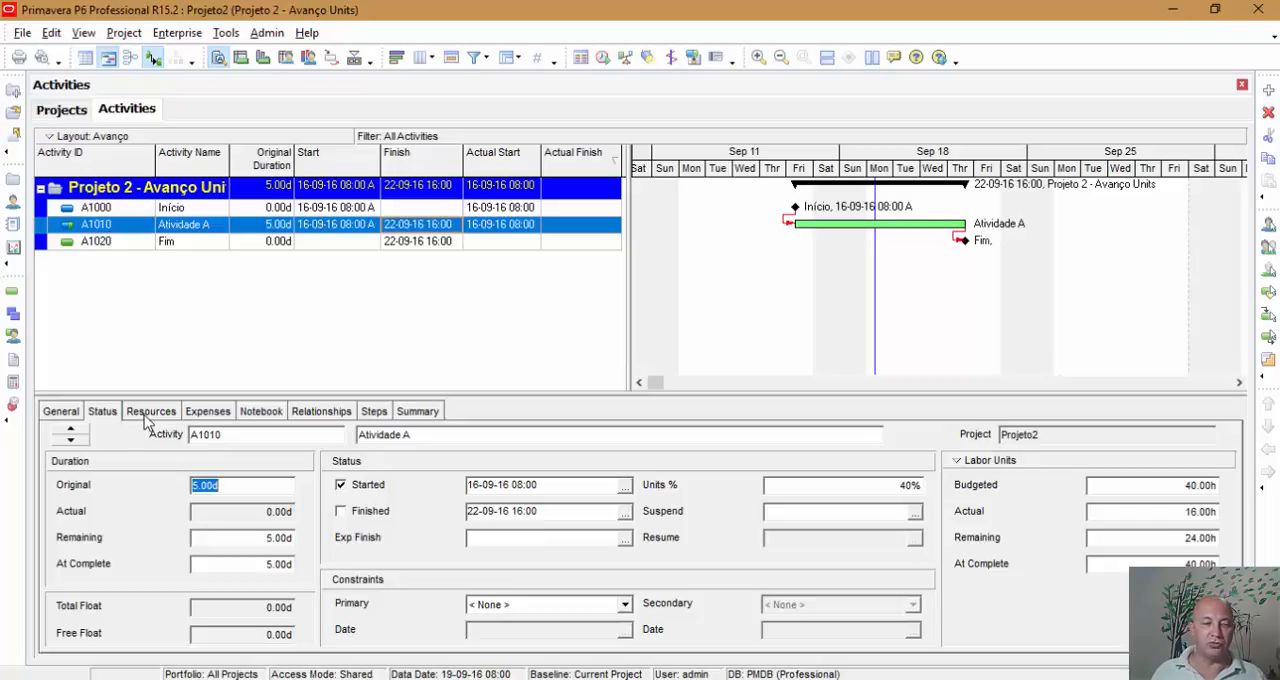
click(146, 413)
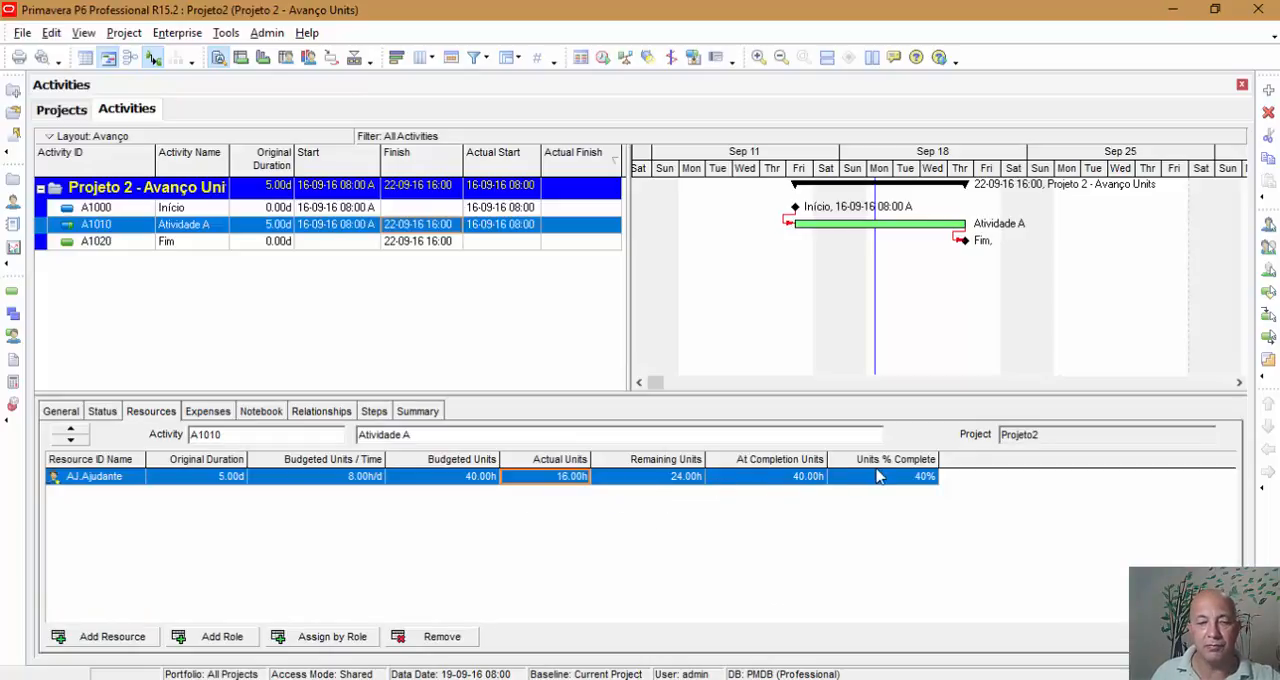
Step: Customize the resource assignment columns, adding Remaining Units / Time from the ungrouped list of available options
click(342, 477)
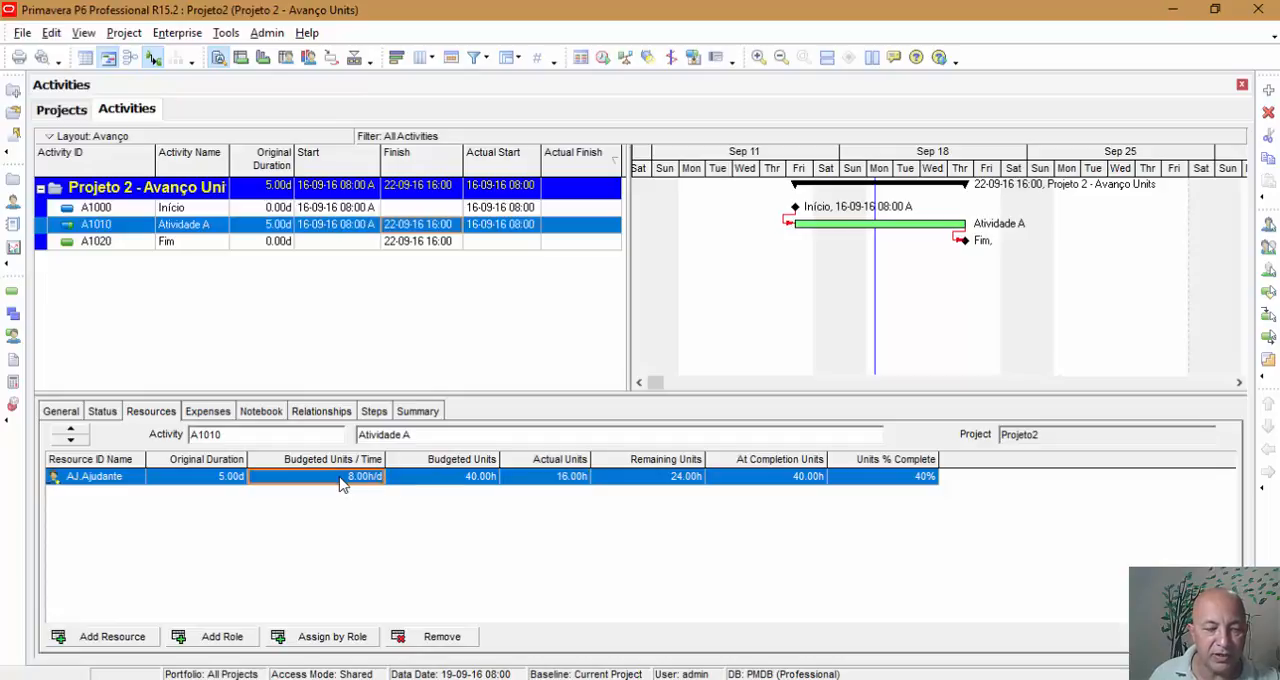
right_click(461, 480)
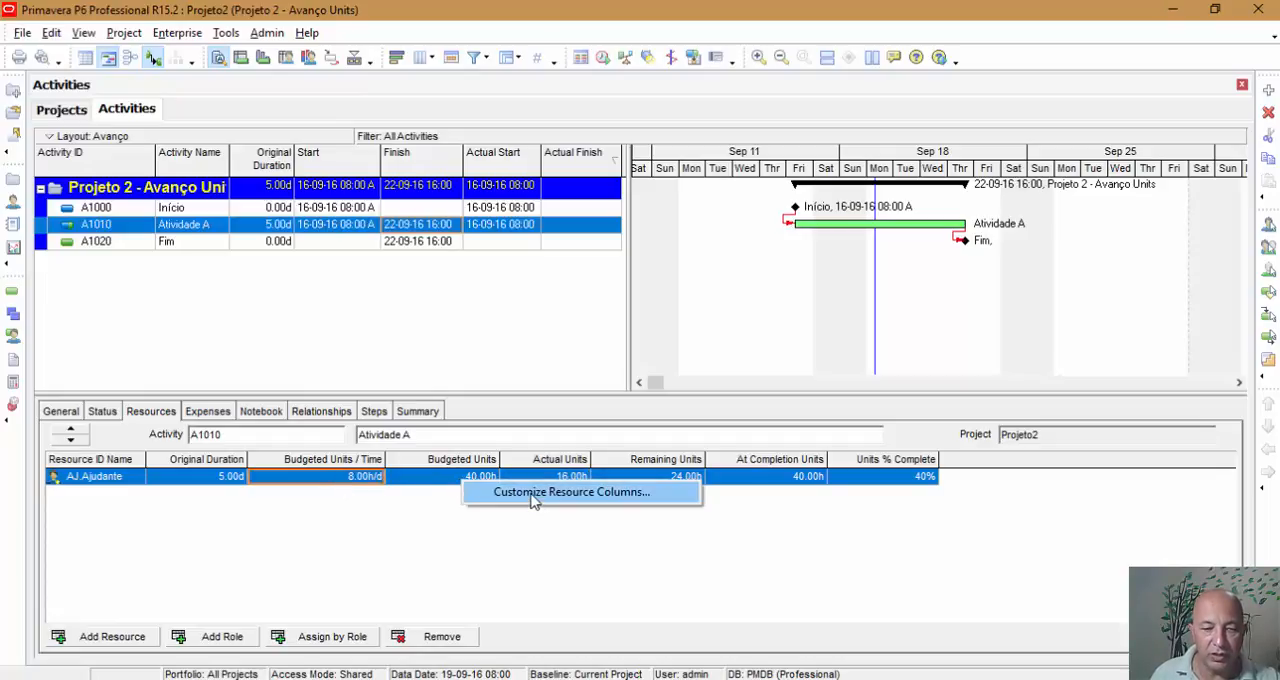
click(533, 505)
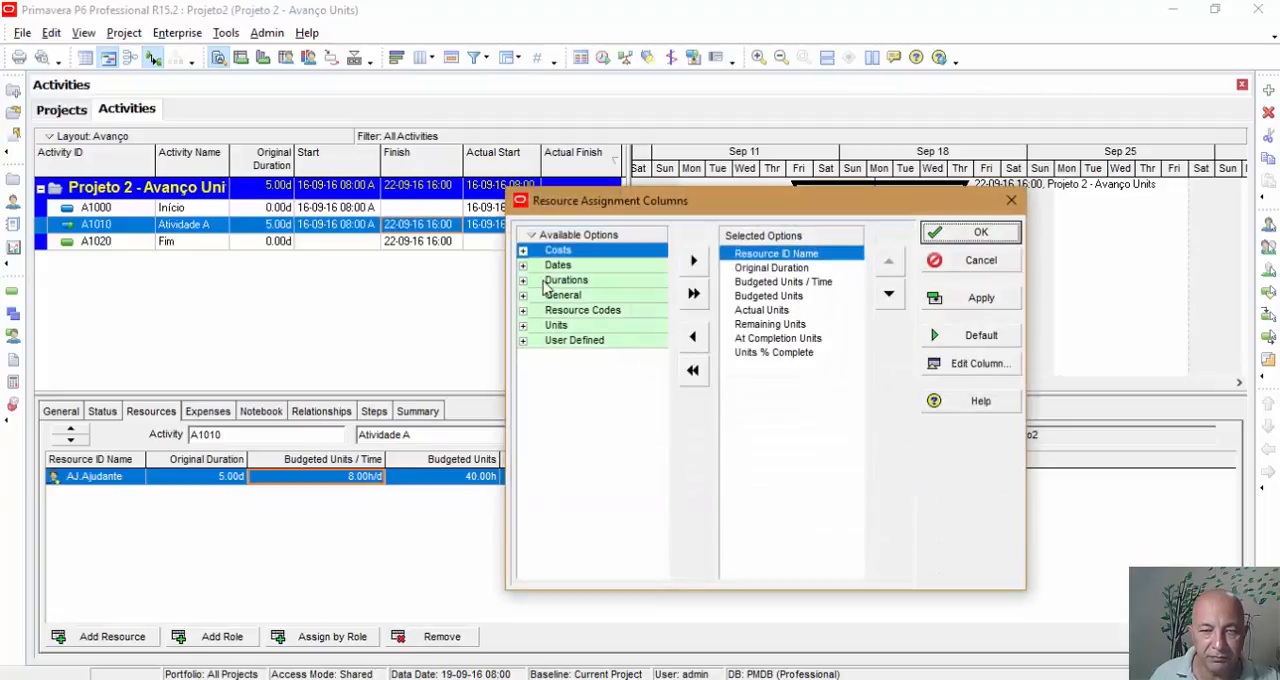
click(545, 235)
mouse_move(588, 310)
click(700, 337)
drag(660, 265, 672, 500)
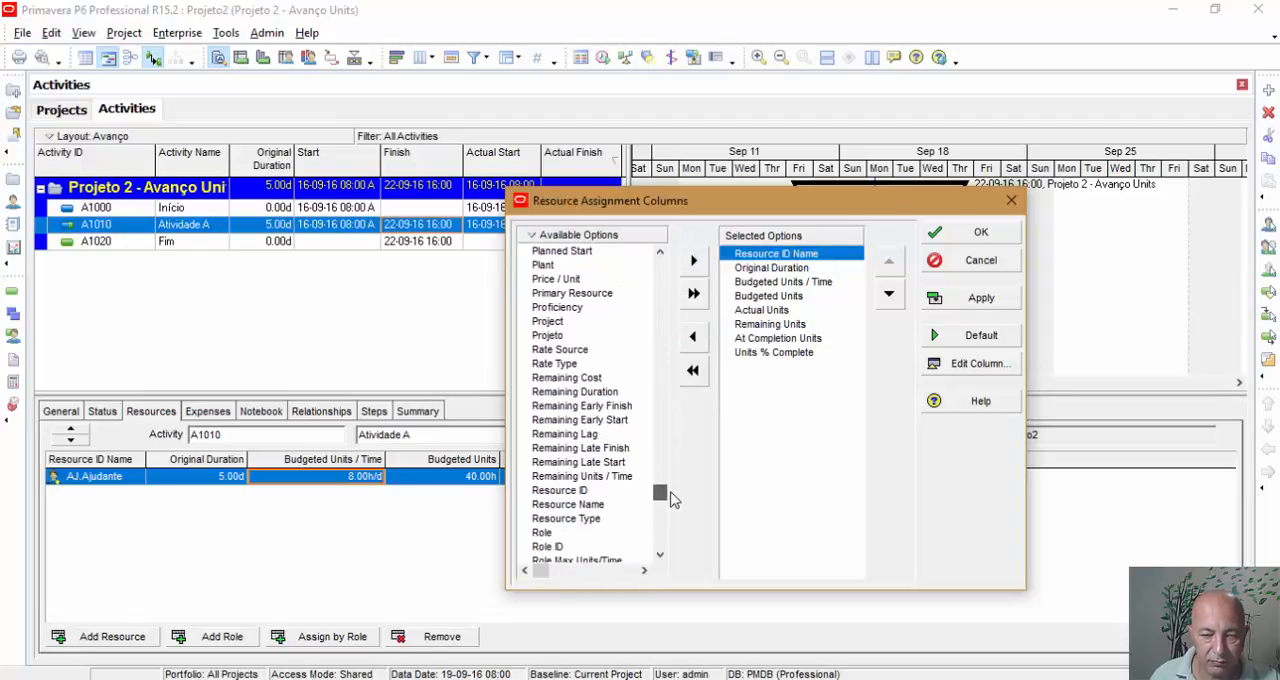
double_click(604, 477)
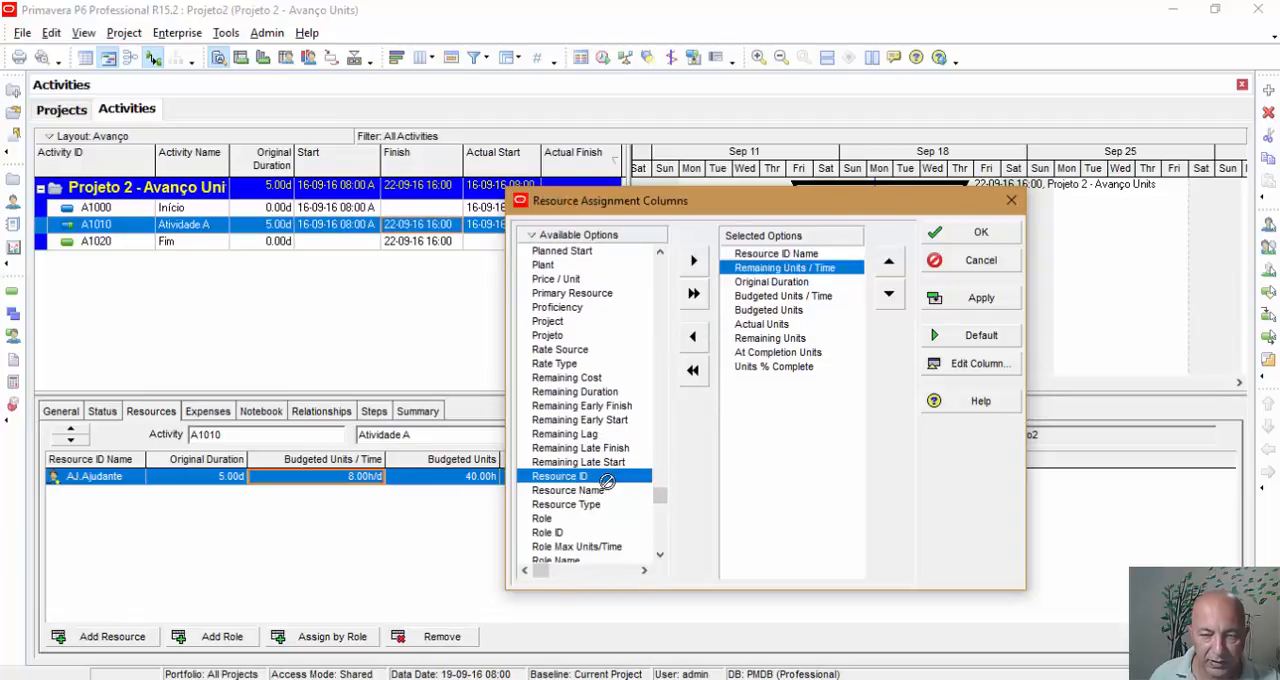
Step: Place the Remaining Units / Time column last, after Units % Complete, and widen it to fit its full heading
click(888, 295)
click(889, 295)
click(889, 295)
click(889, 295)
click(889, 295)
click(889, 295)
click(889, 295)
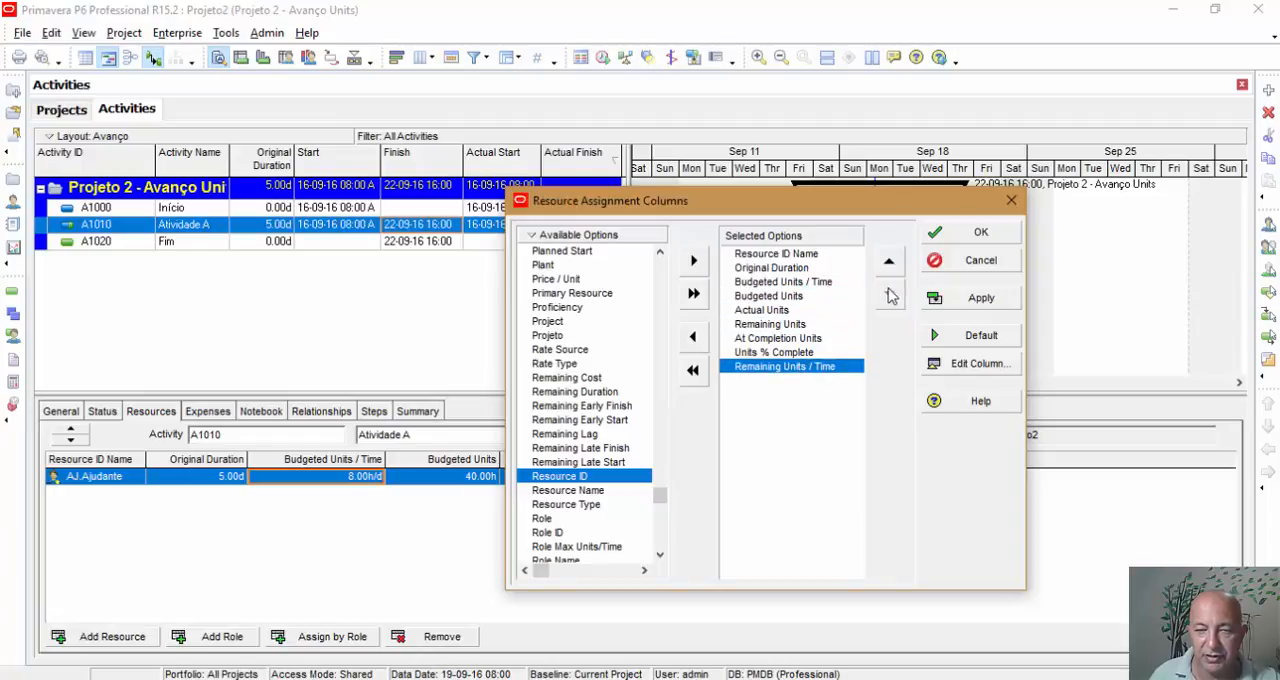
click(978, 236)
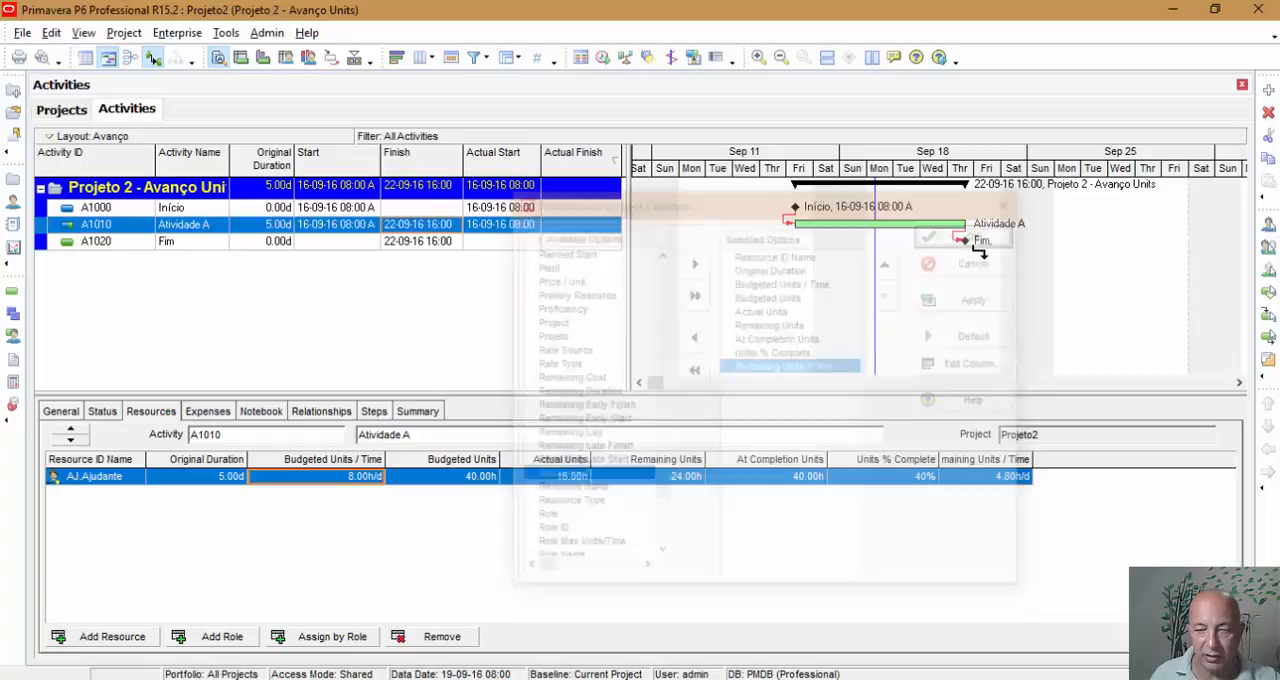
drag(1050, 461, 1069, 460)
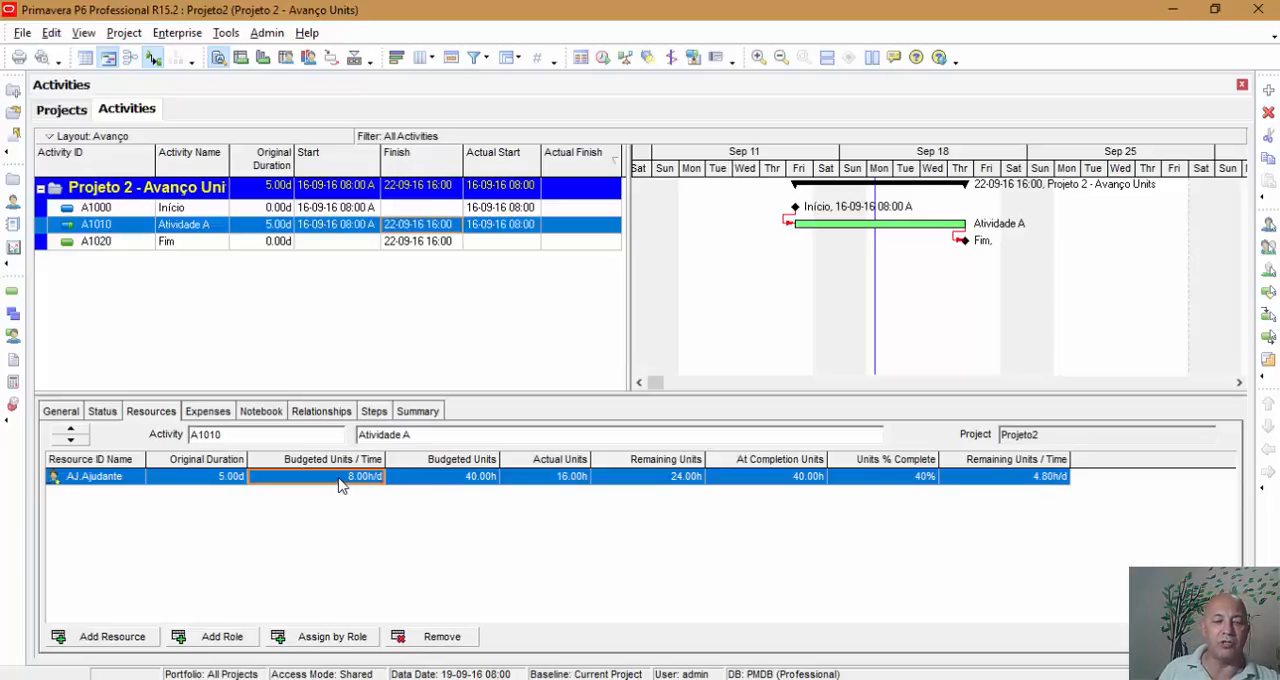
Step: Reset the Ajudante resource's actual units on Atividade A to 0 hours
click(1017, 483)
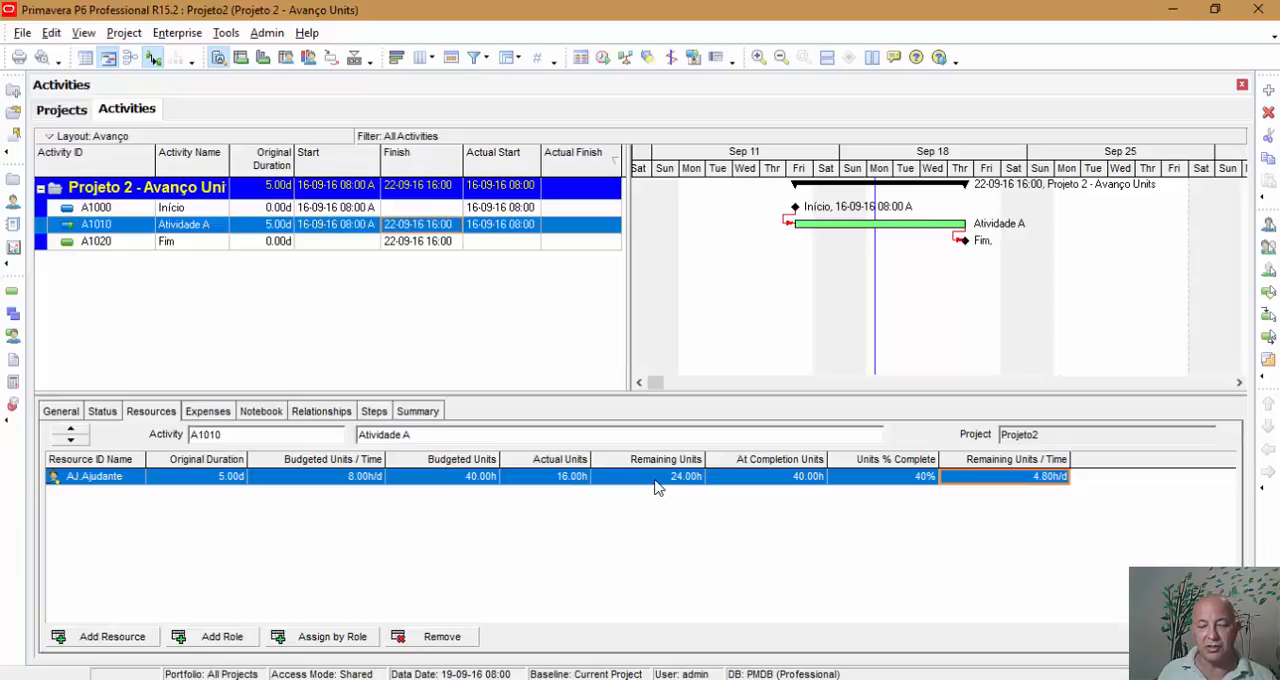
click(579, 481)
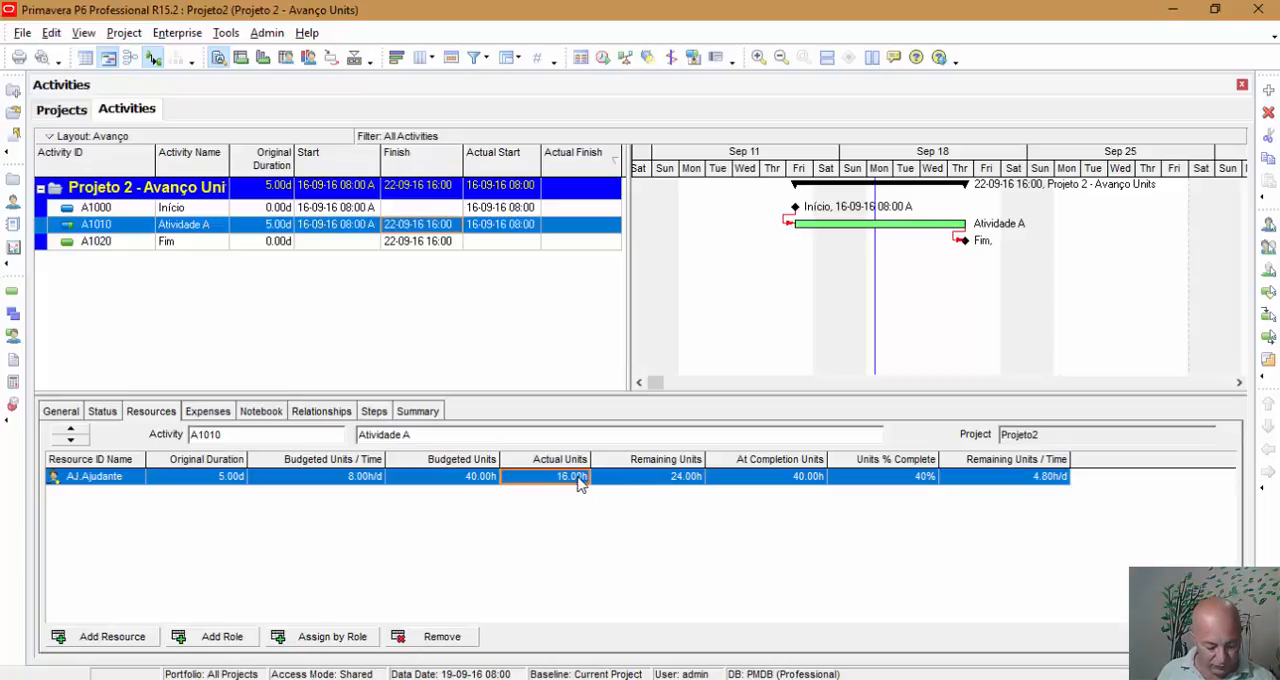
text(0)
key(Return)
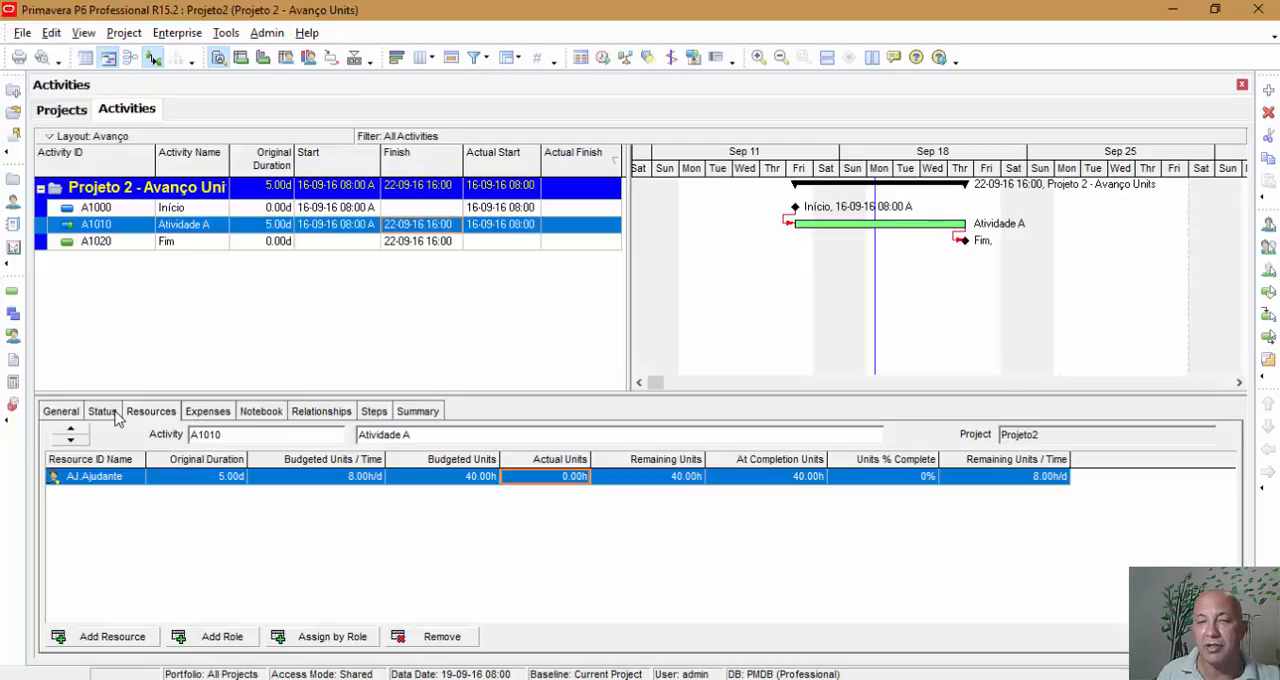
Step: Enter 39 hours of actual units for the Ajudante resource, and schedule the project with data date 19-09-16 08:00
click(578, 481)
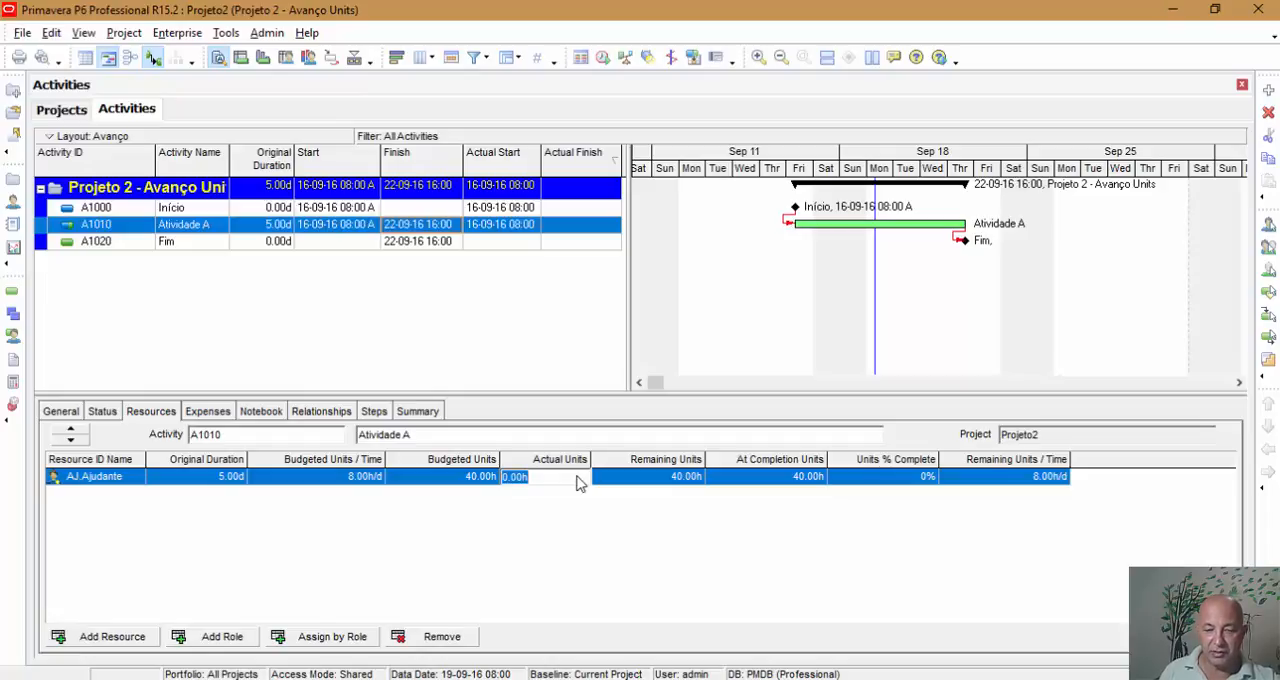
text(39)
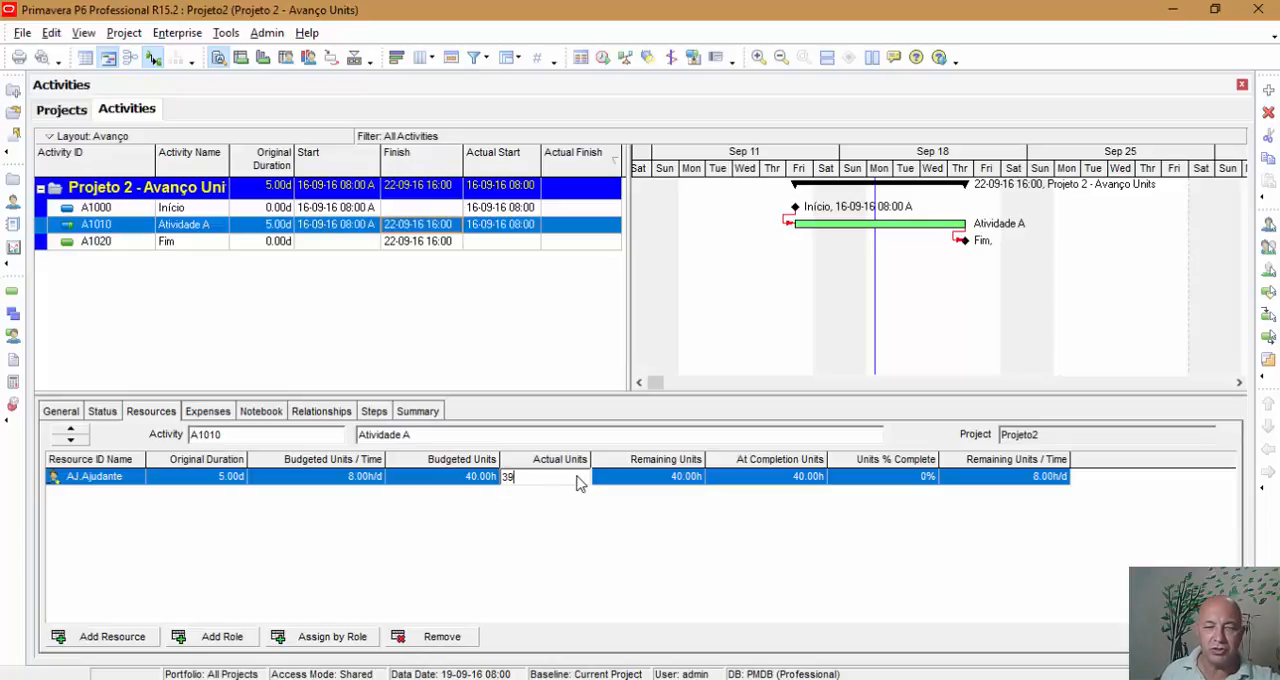
key(Return)
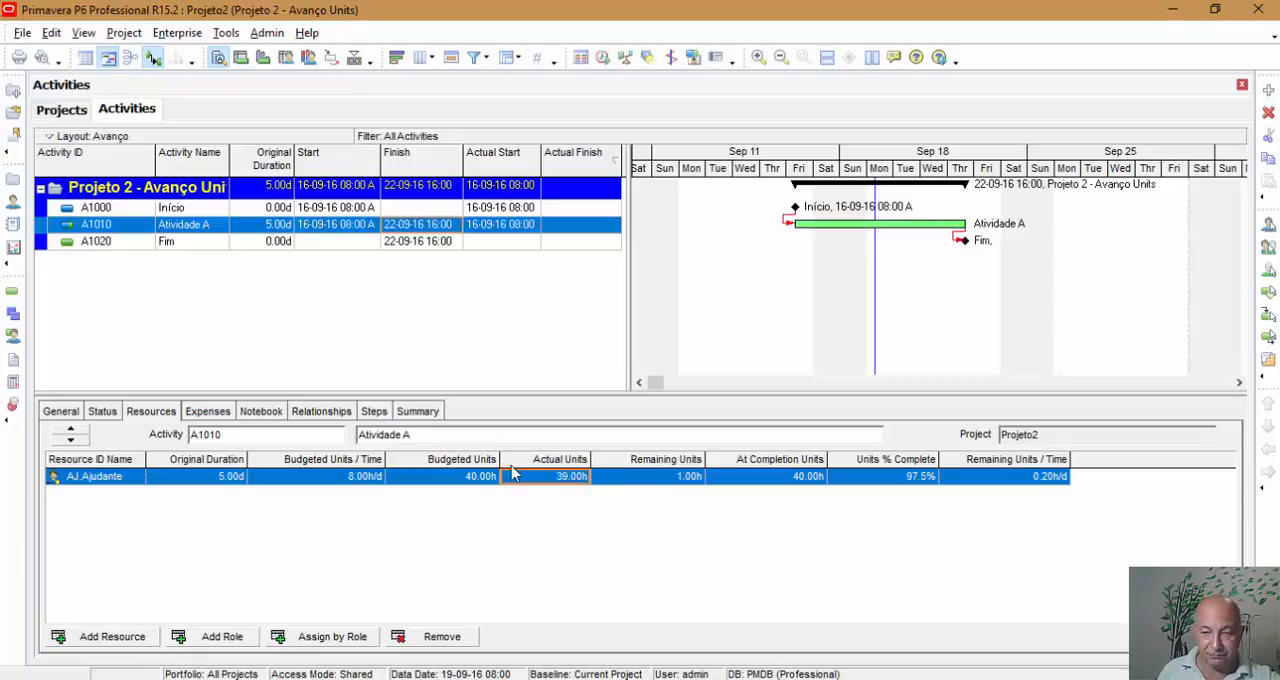
click(104, 411)
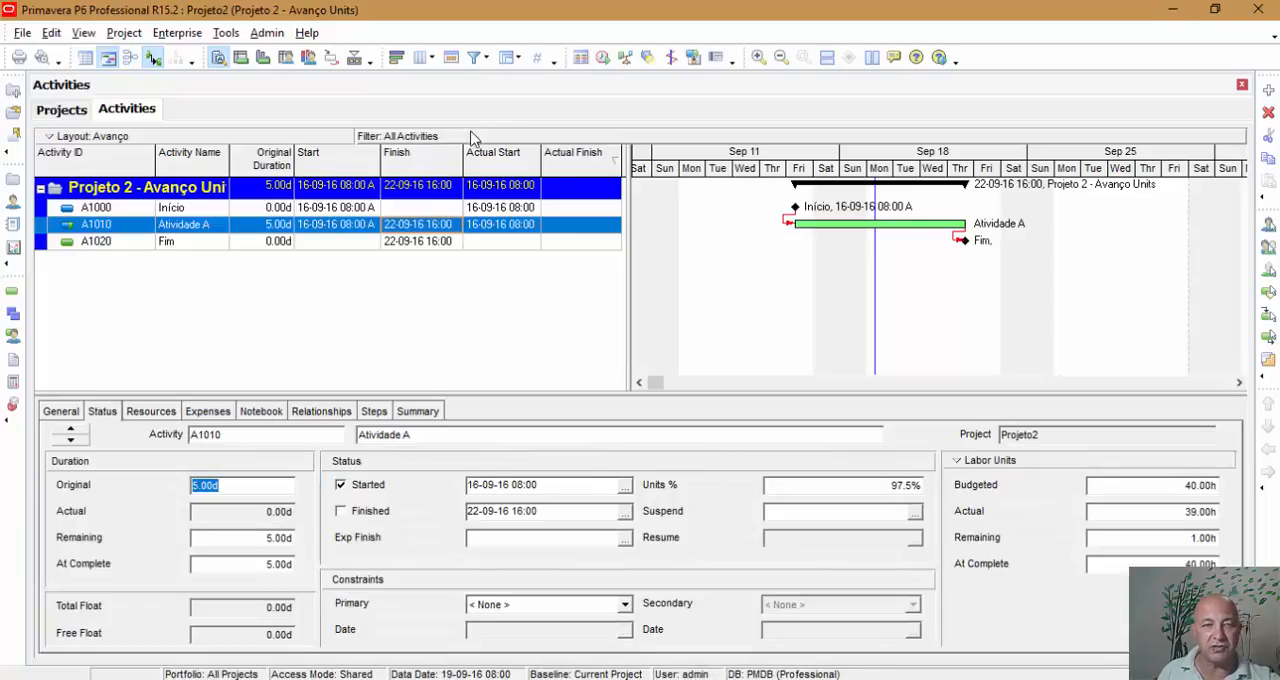
click(603, 58)
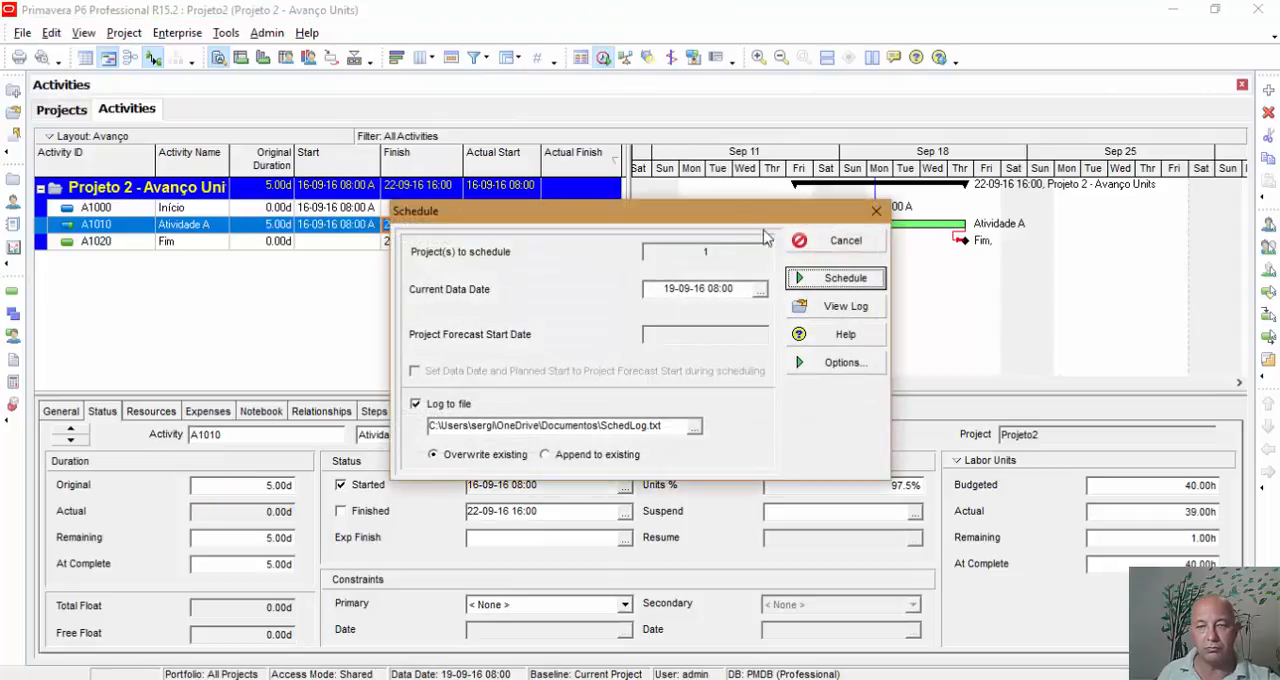
click(818, 277)
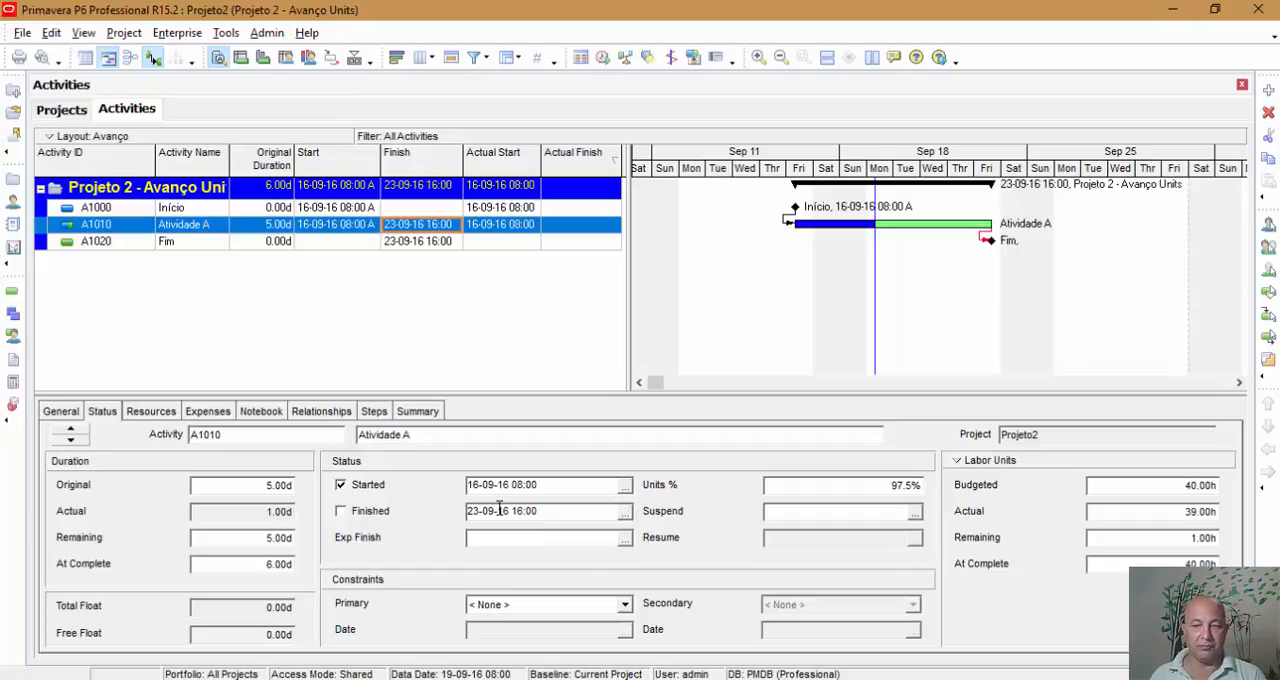
Step: Customize the resource assignment columns, adding Remaining Duration from the Durations group
click(160, 411)
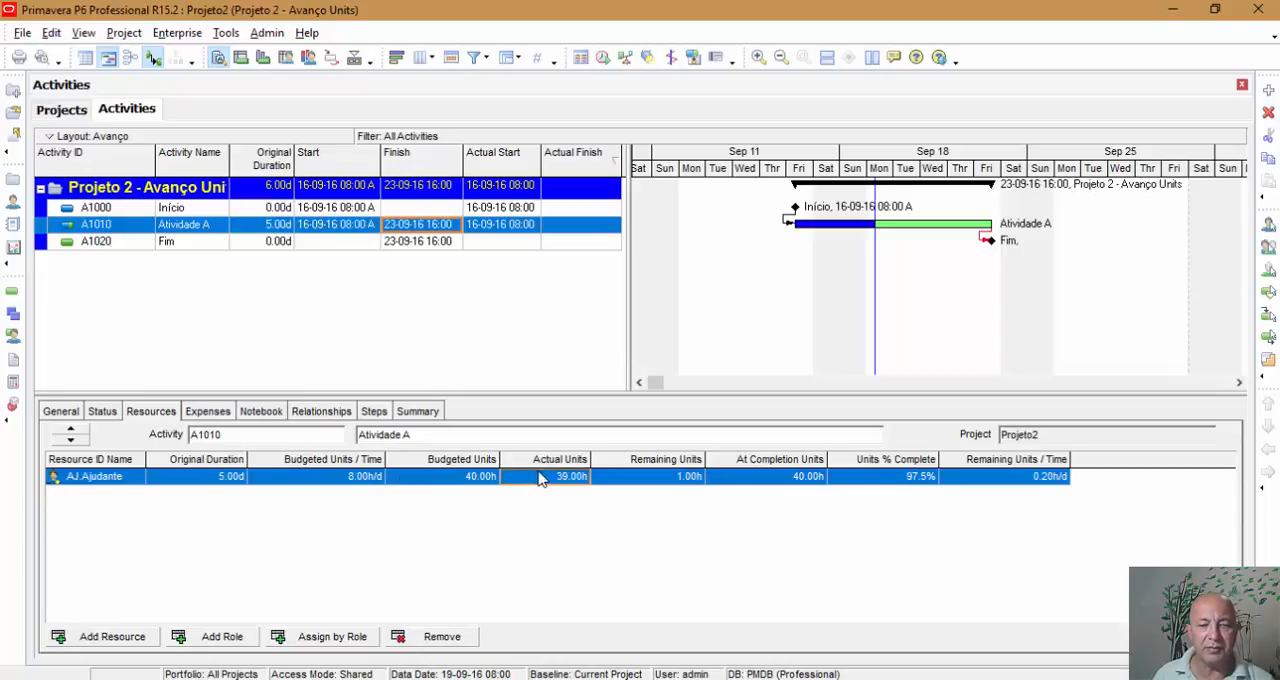
right_click(582, 468)
click(606, 478)
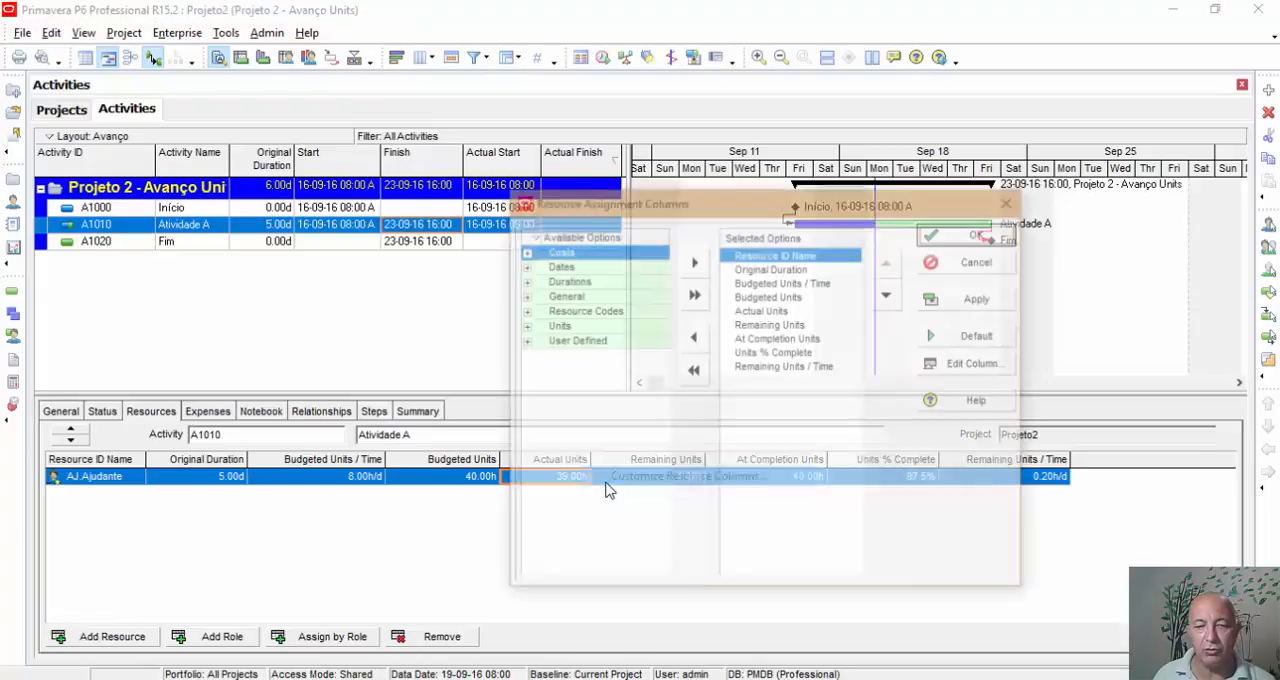
click(524, 281)
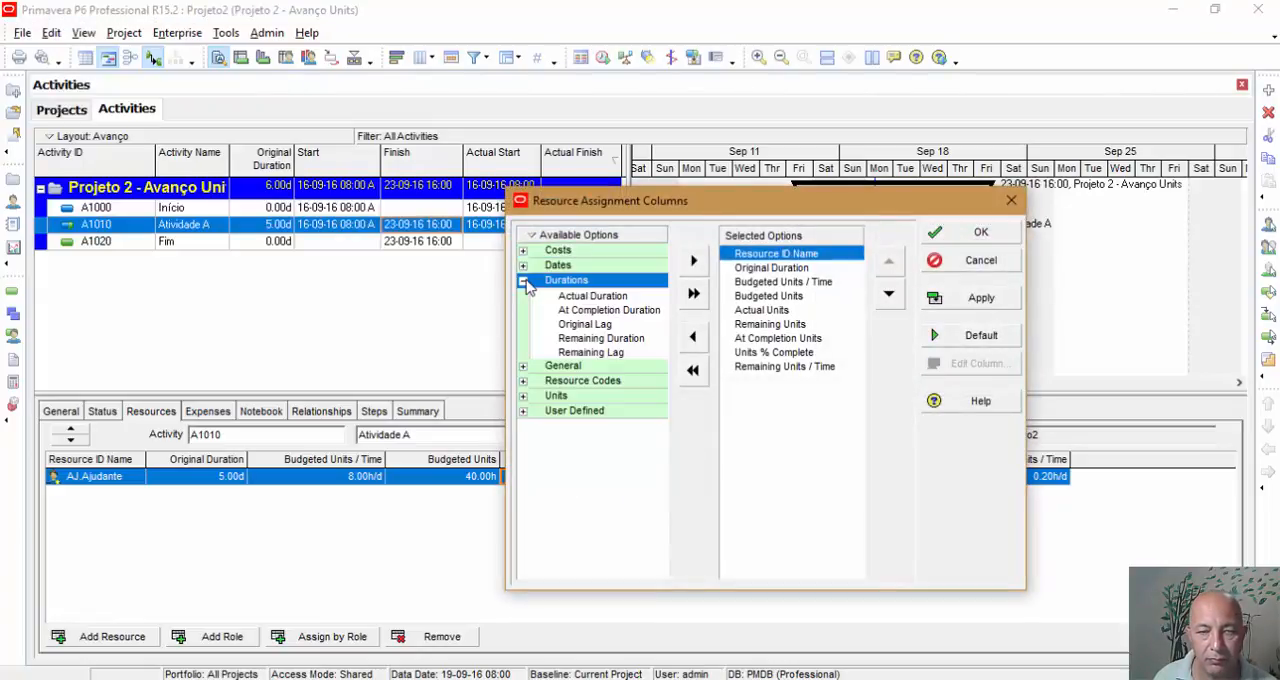
click(601, 338)
click(693, 260)
Step: Order the last columns as Units % Complete, Remaining Units, Remaining Duration and Remaining Units / Time, and widen Remaining Duration to fit its heading
click(889, 295)
click(891, 297)
click(891, 297)
click(891, 297)
click(891, 297)
click(891, 297)
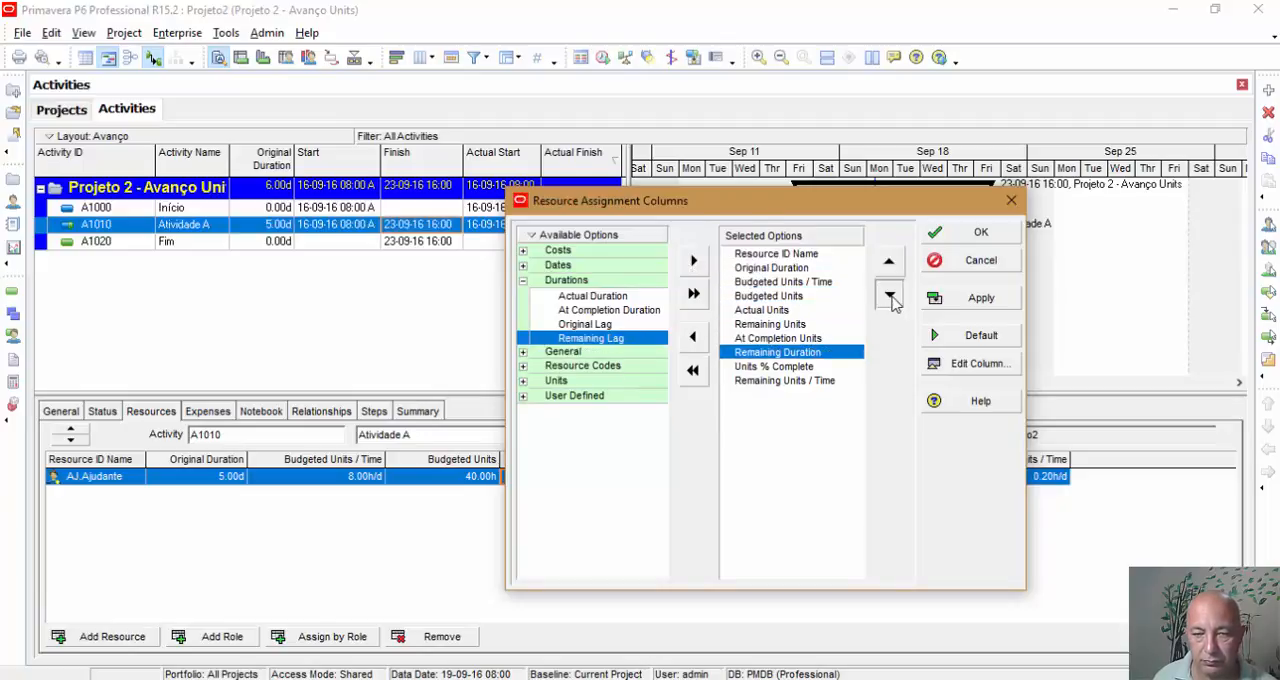
click(891, 297)
click(815, 324)
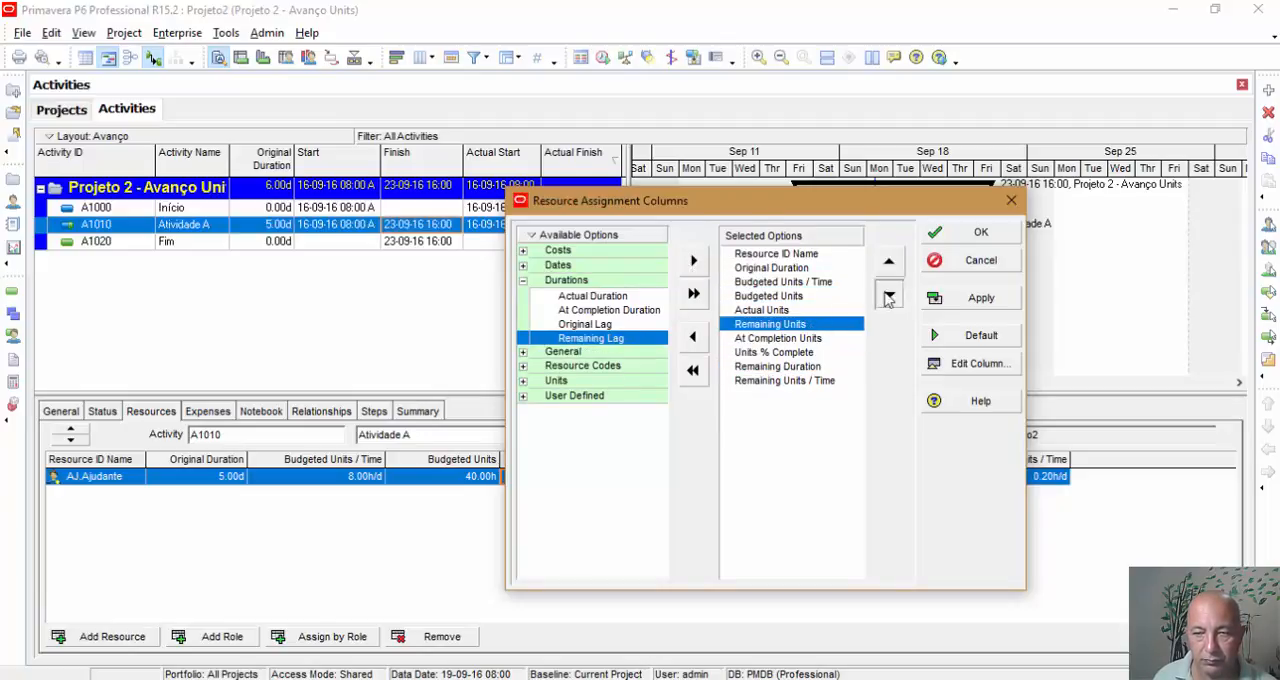
click(888, 296)
click(888, 296)
click(985, 234)
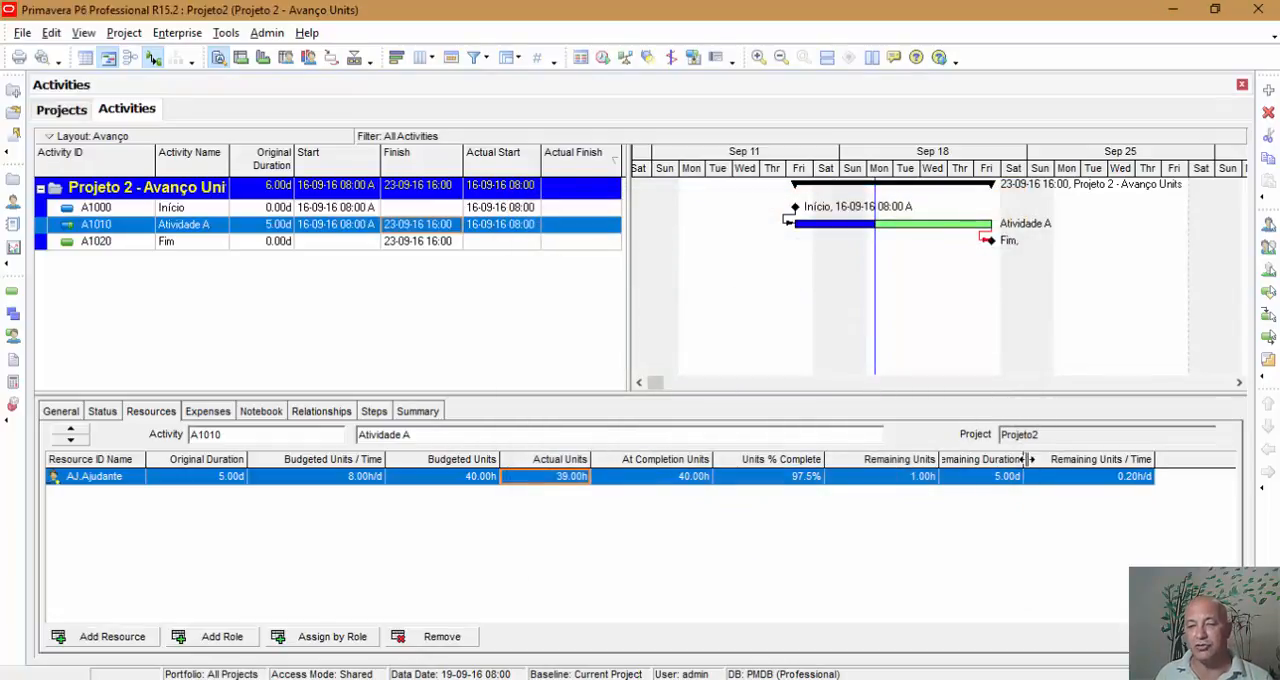
drag(1028, 459, 1037, 460)
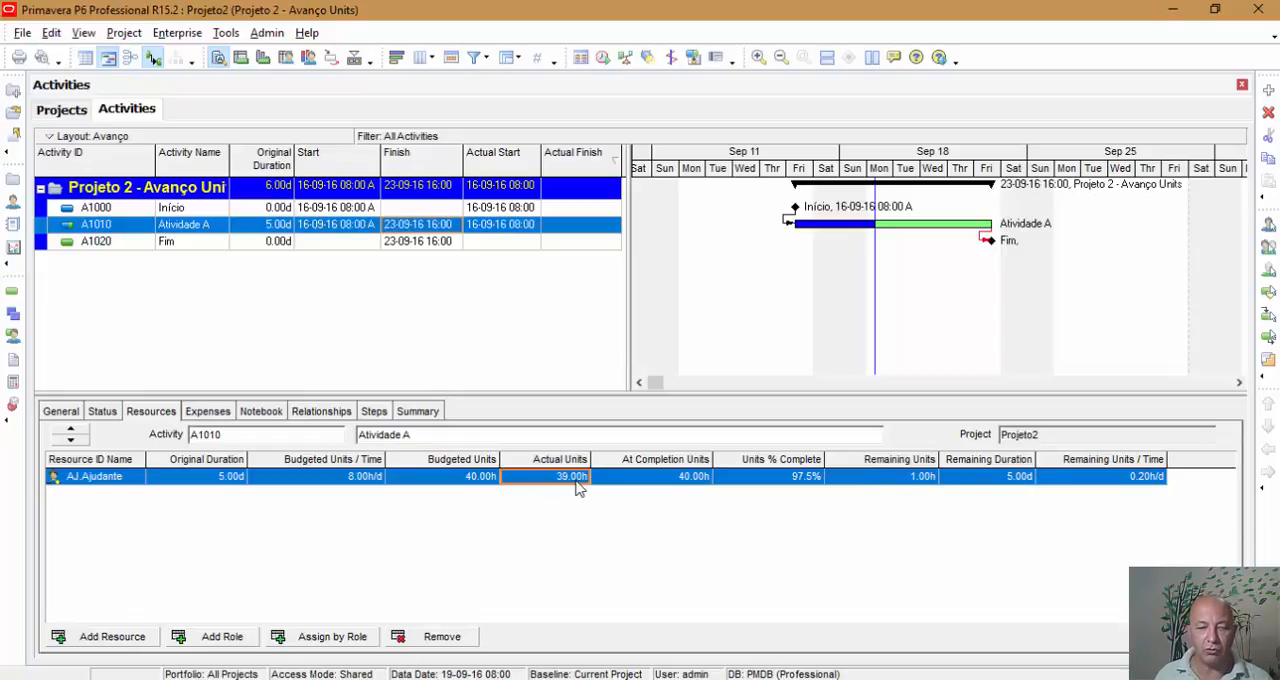
Step: Reset the Ajudante resource's actual units to 0 and re-enter 8 hours, widening the Remaining Duration column slightly more
text(0)
key(Return)
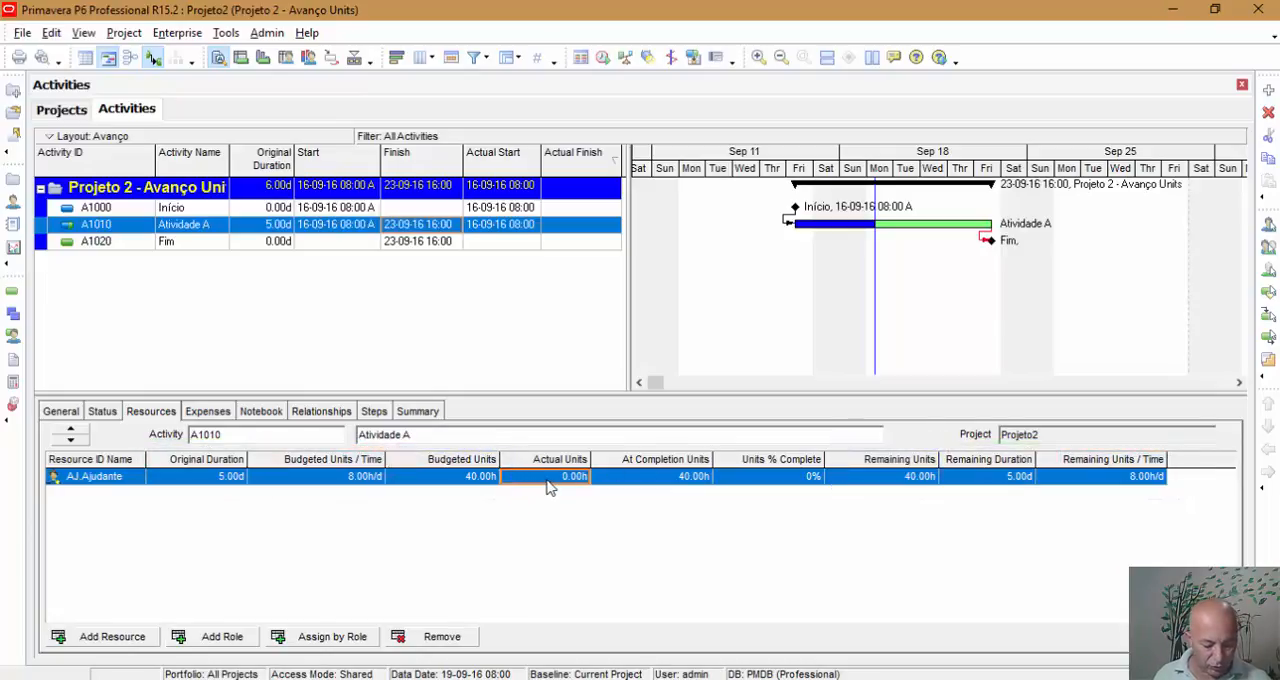
text(8)
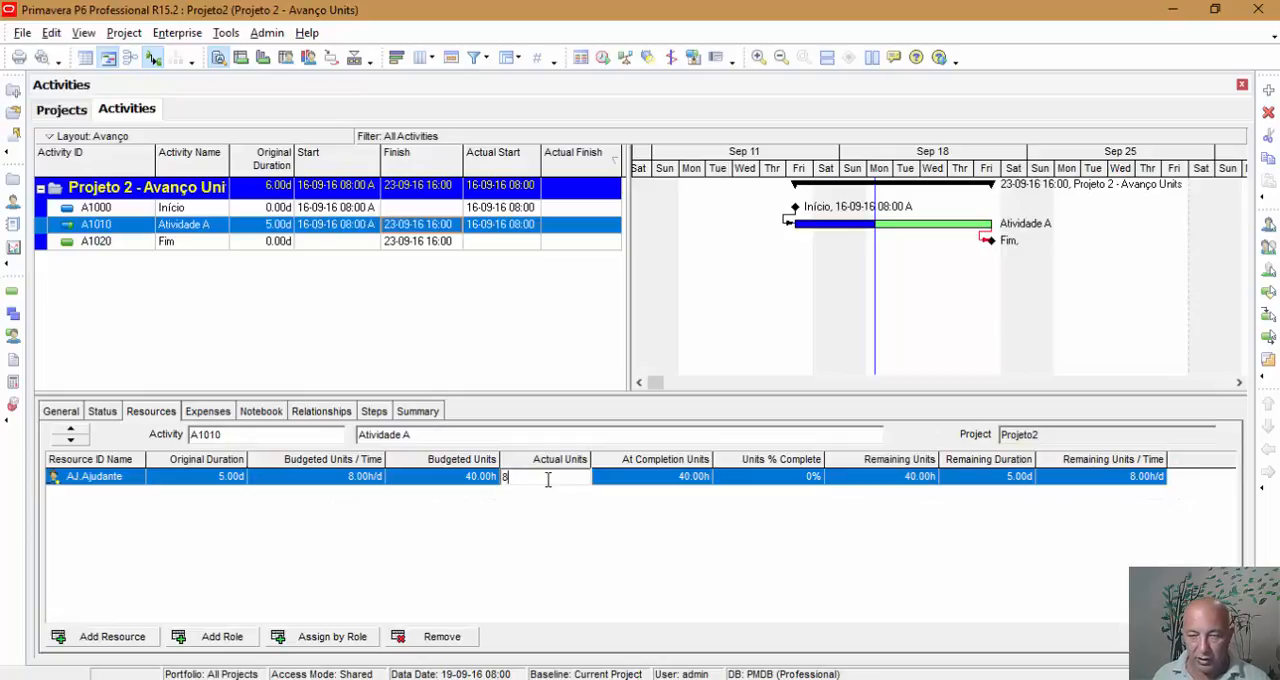
key(Return)
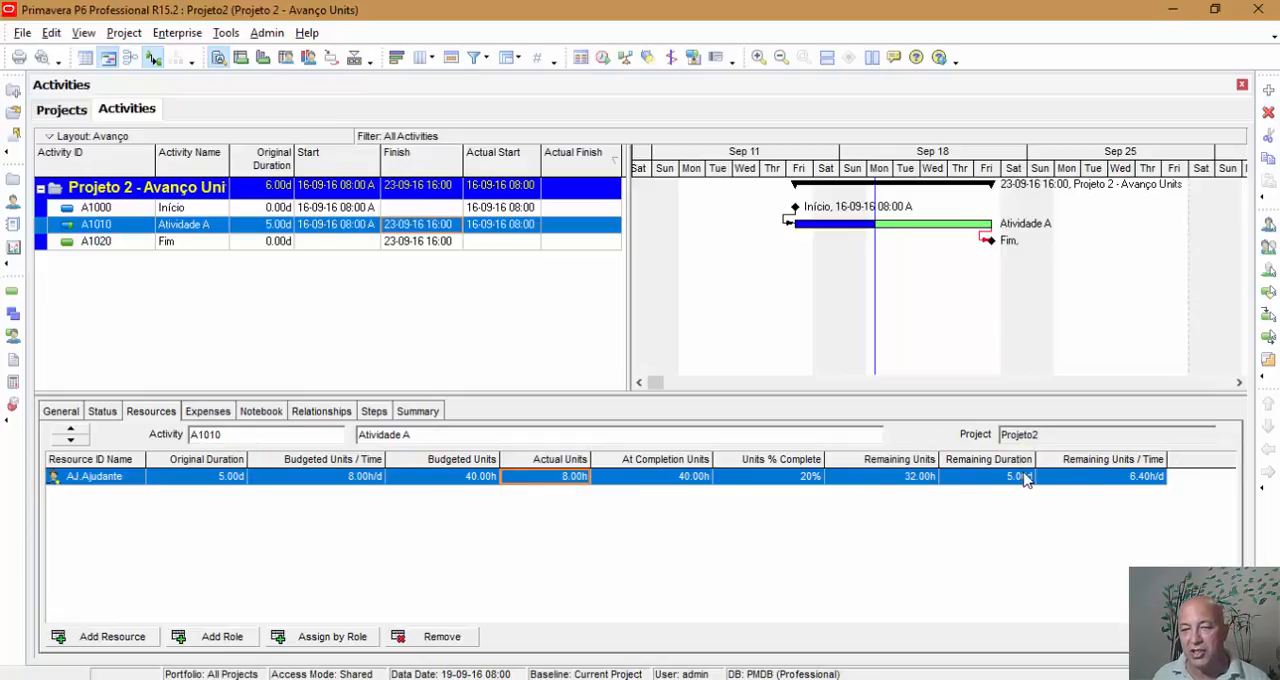
drag(1043, 457, 1054, 458)
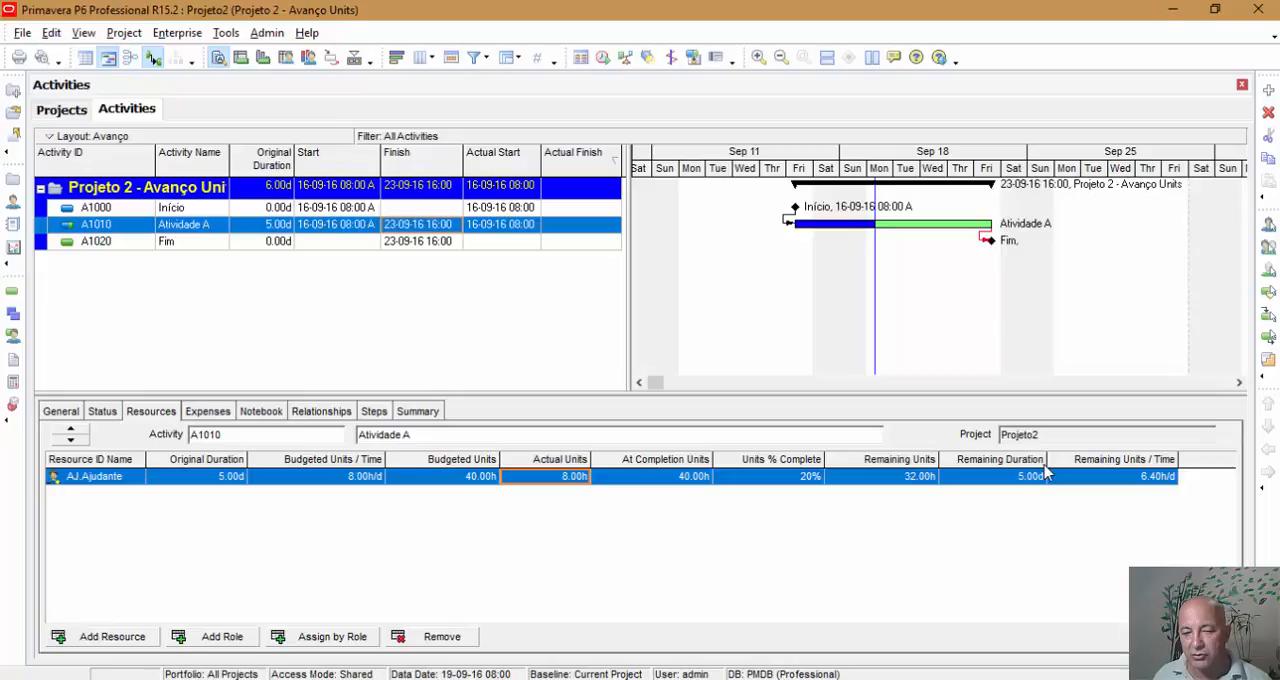
Step: Set the Ajudante resource's actual units on Atividade A to 39 hours, and check the activity's status values
click(582, 479)
text(39)
key(Return)
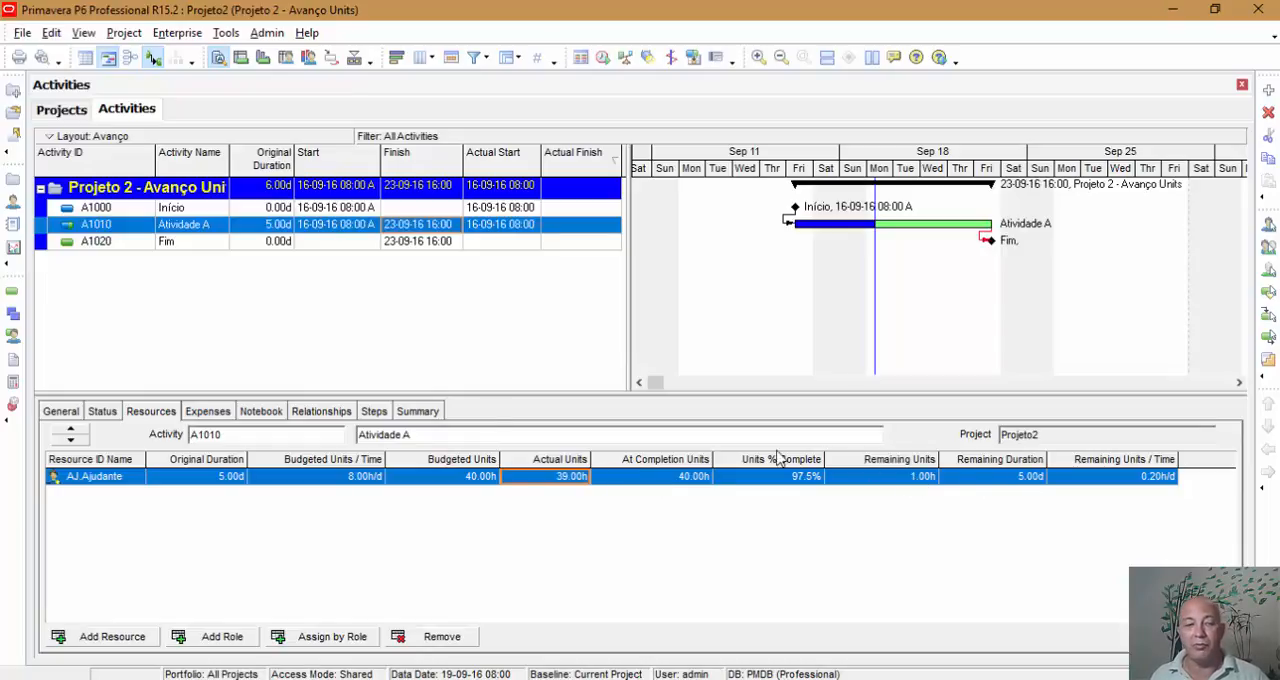
click(102, 413)
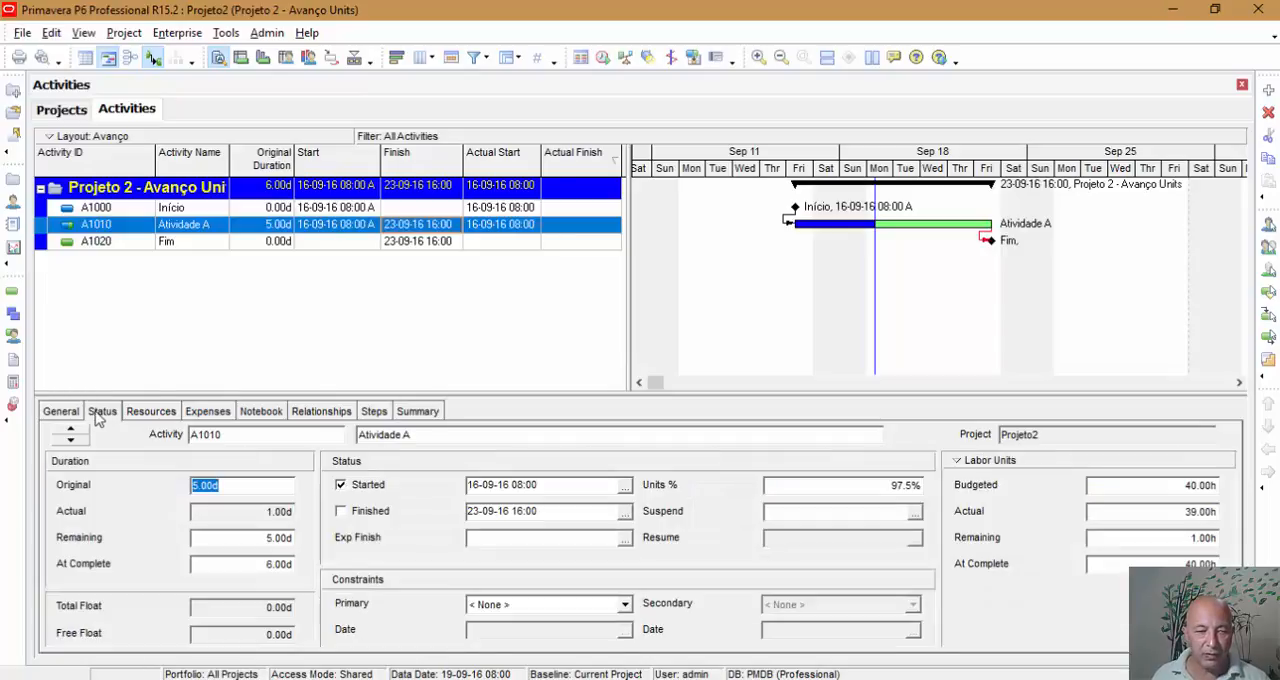
Step: Review Atividade A's general settings, resource units and status values, and reschedule the project
click(59, 414)
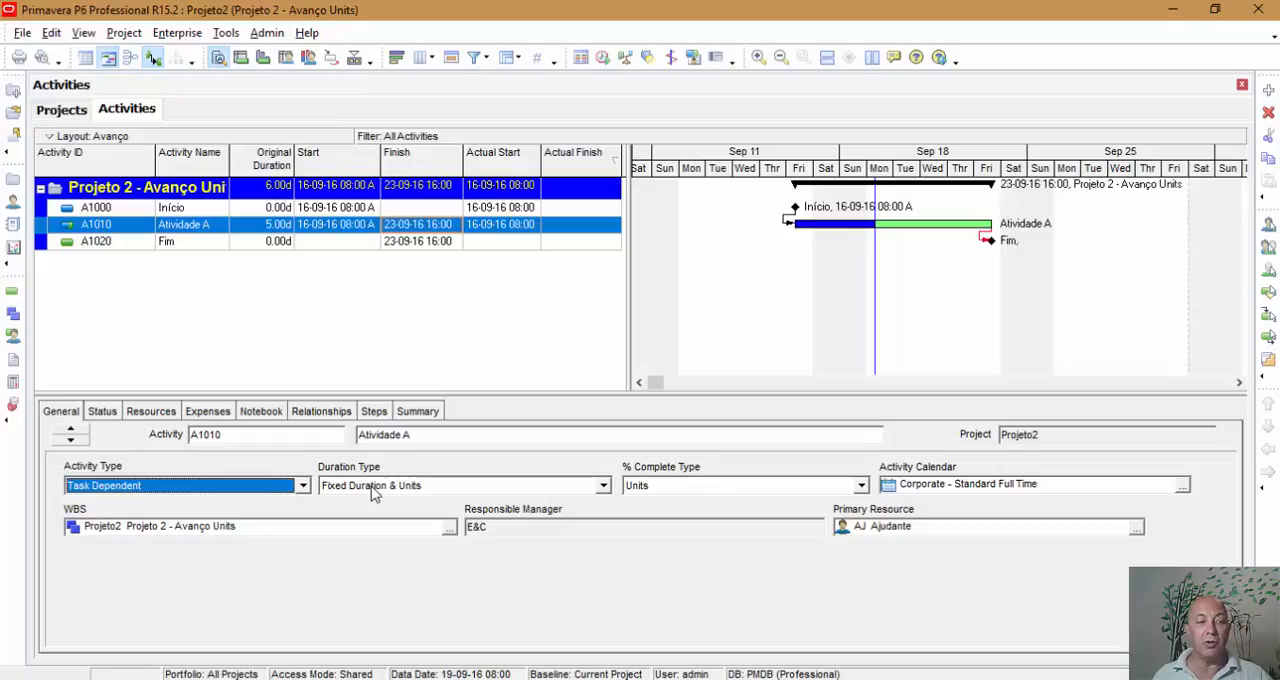
click(105, 412)
click(151, 411)
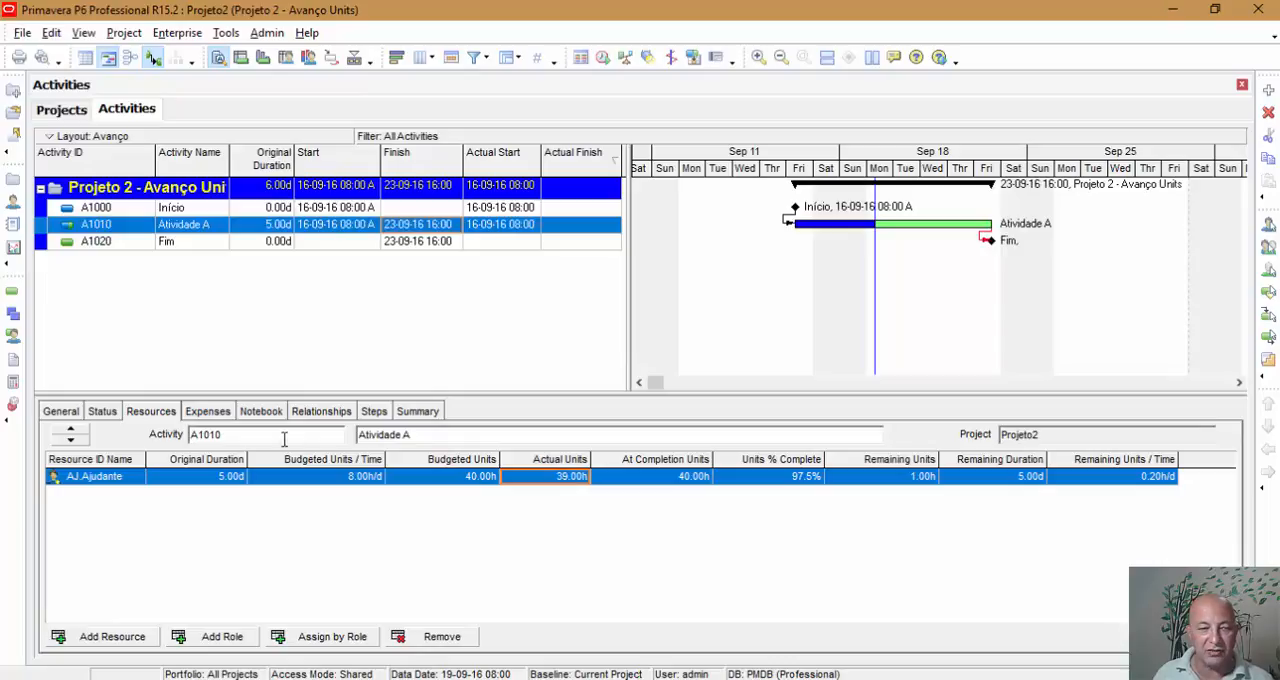
click(103, 411)
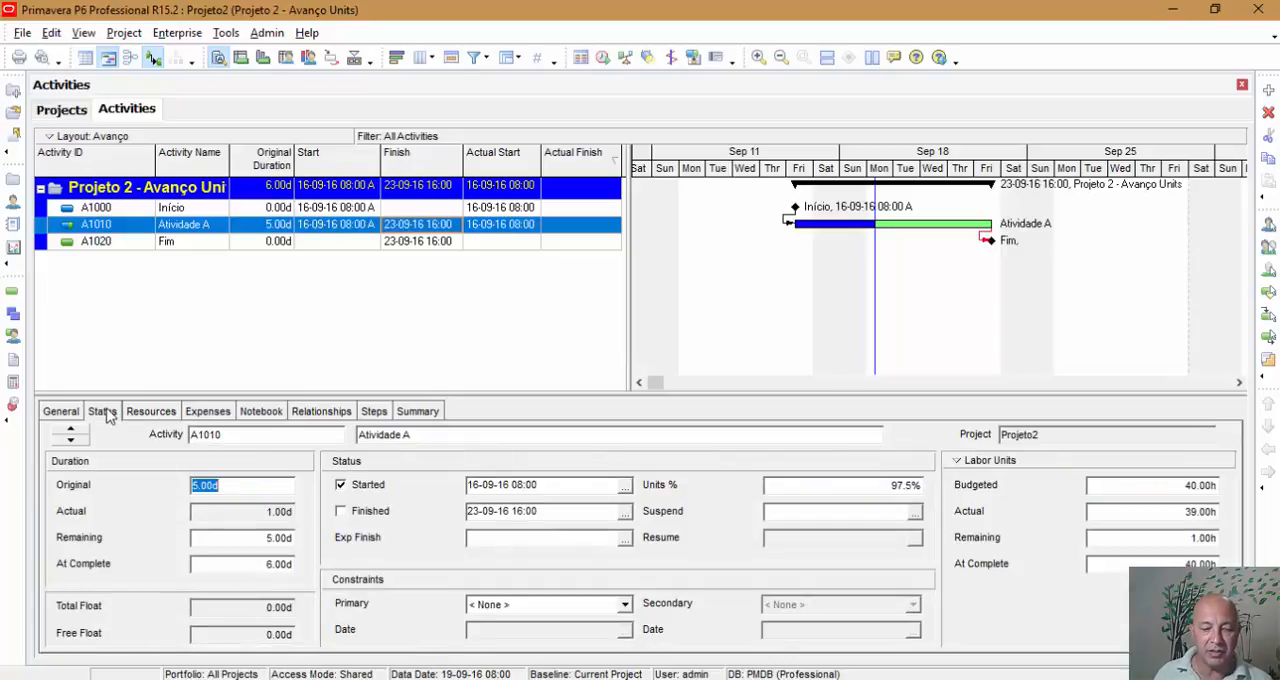
click(603, 57)
click(830, 278)
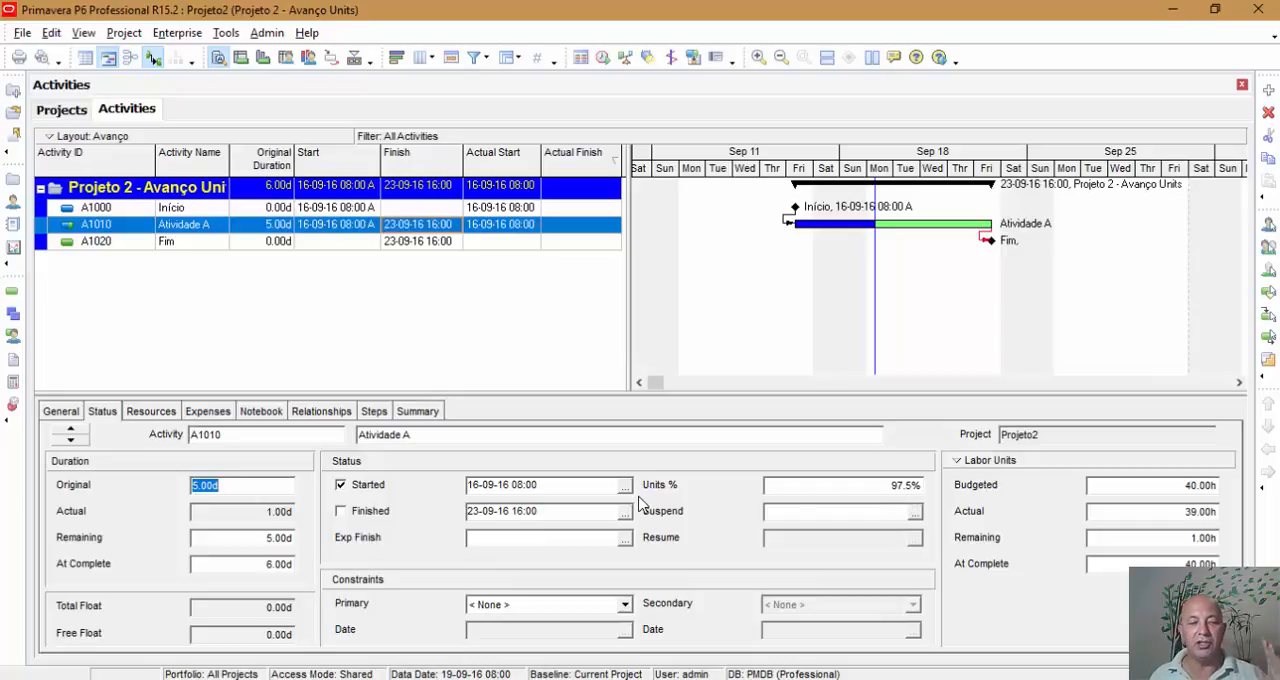
Step: Set the Ajudante resource's actual units on Atividade A back to 0 hours, and reschedule the project
click(148, 411)
text(0)
key(Return)
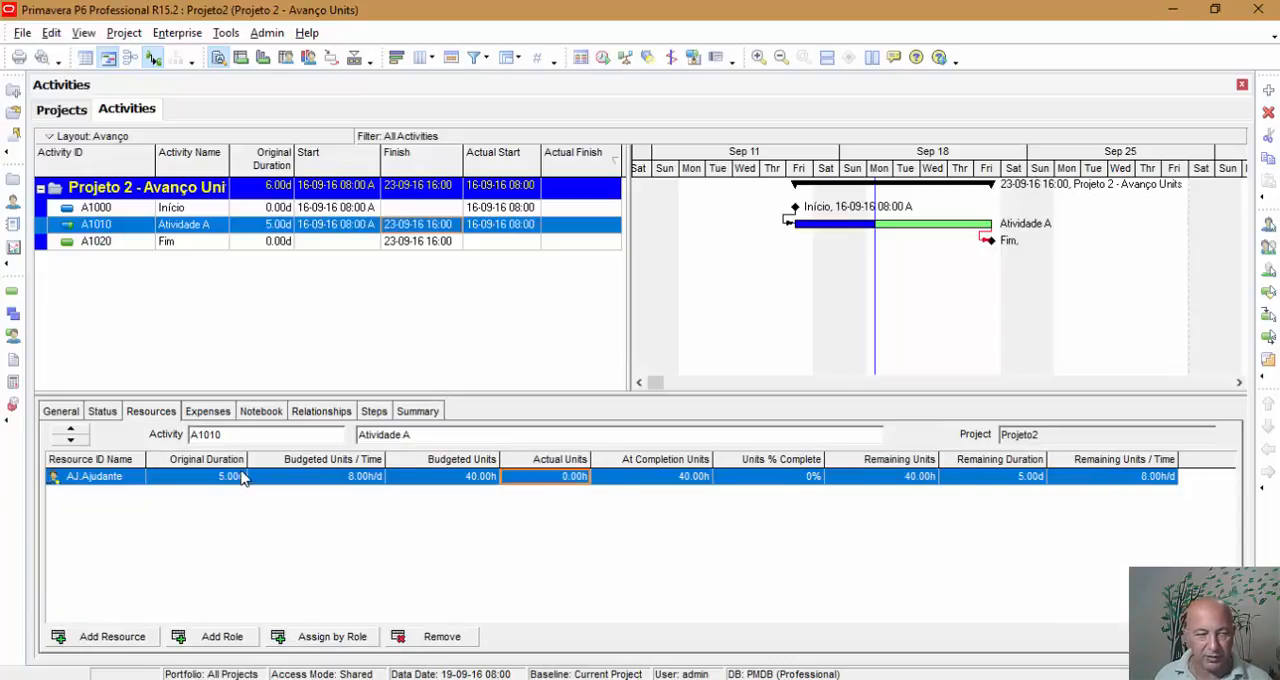
click(602, 57)
click(841, 280)
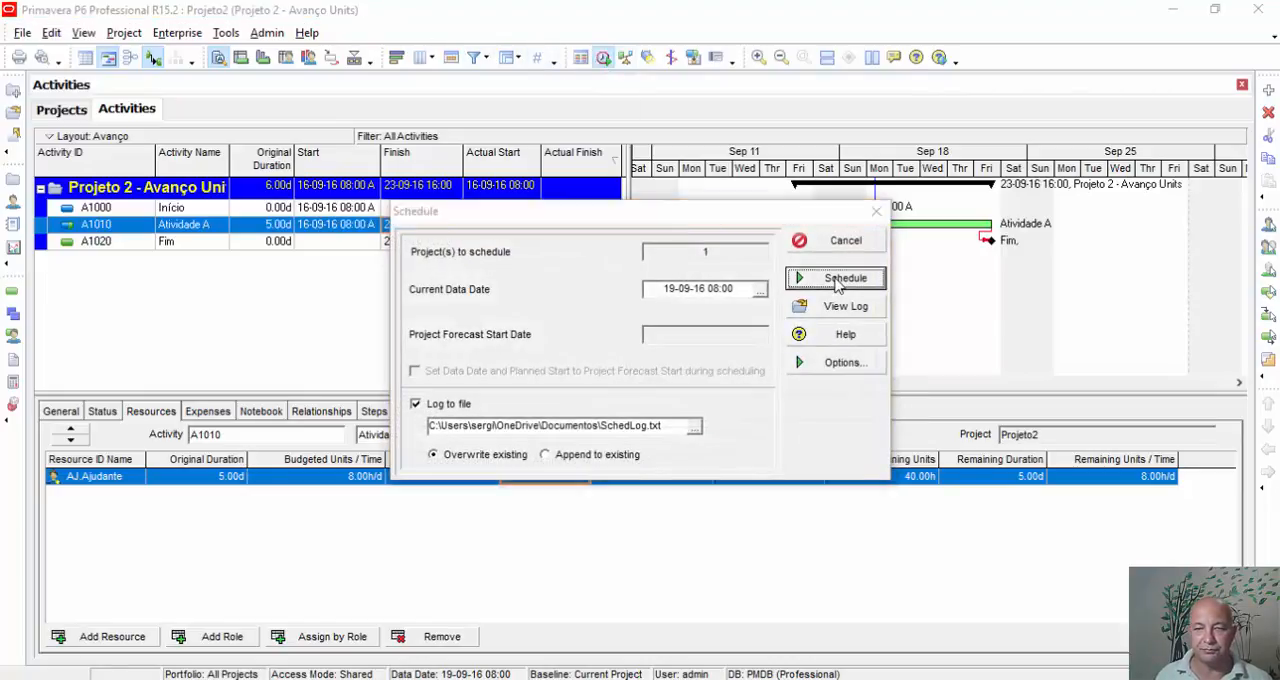
Step: Change Atividade A's duration type to Fixed Units/Time, and check its status values
click(74, 414)
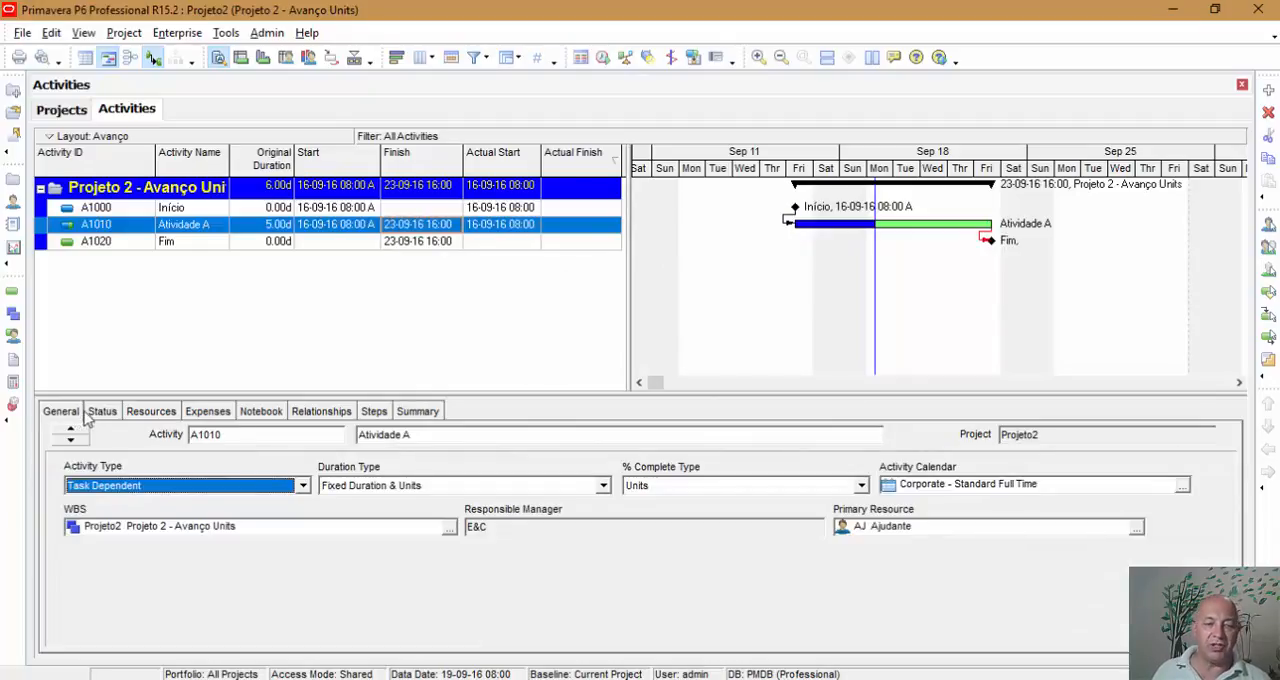
click(349, 486)
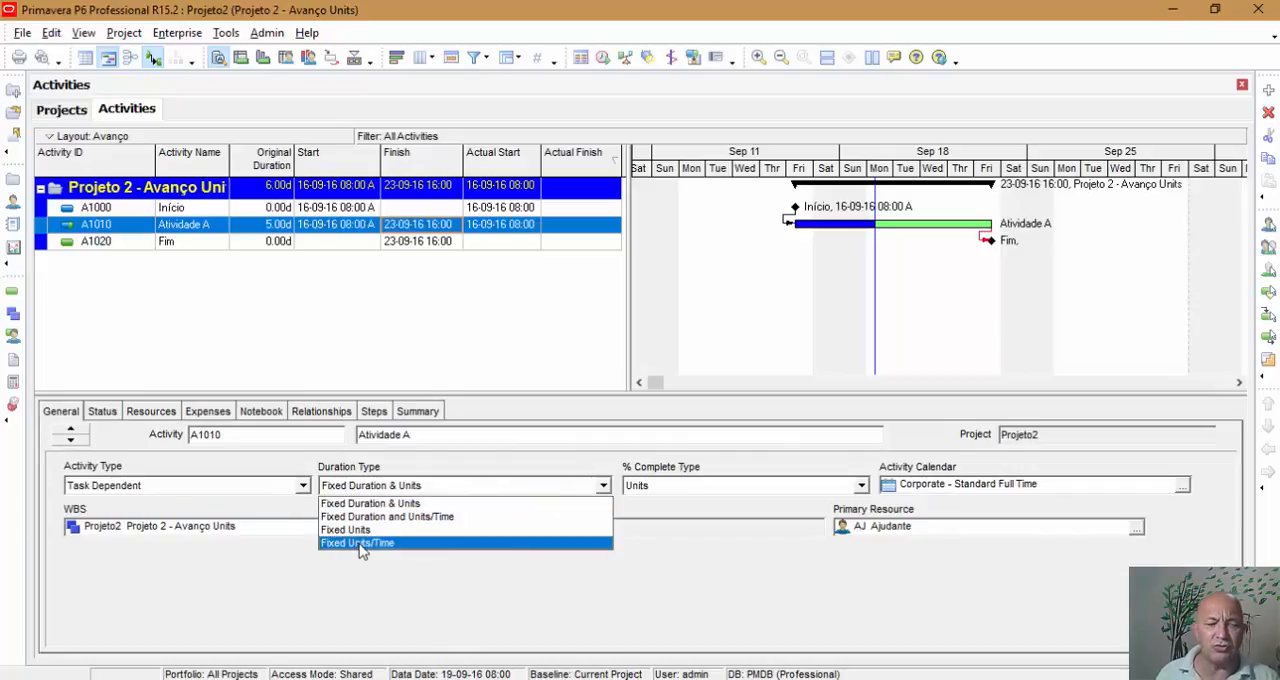
click(361, 543)
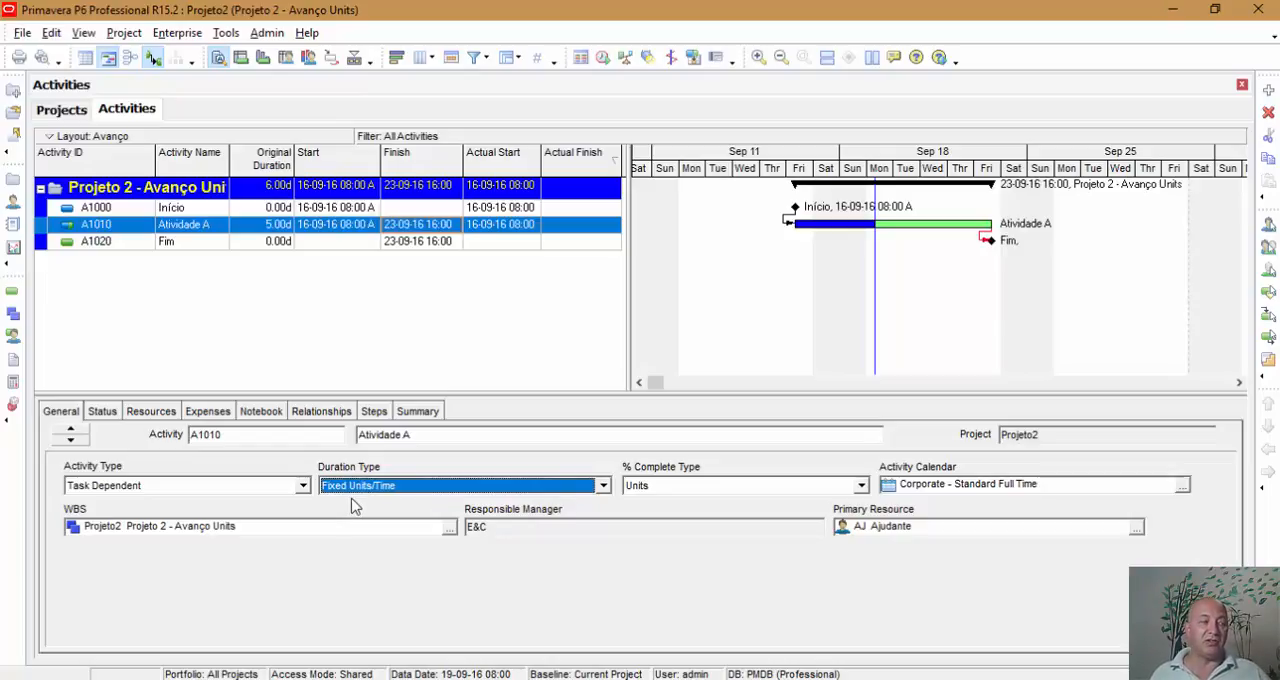
click(102, 411)
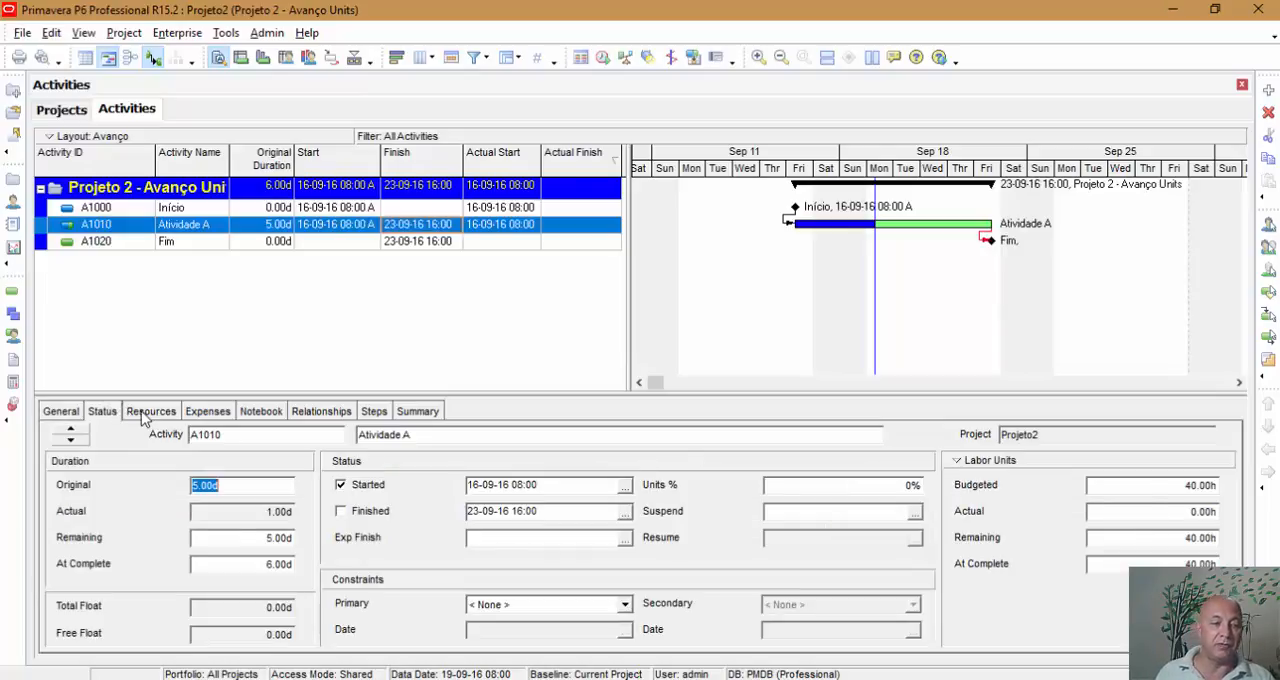
Step: Enter 8 hours of actual units for the Ajudante resource under the Fixed Units/Time duration type
click(150, 411)
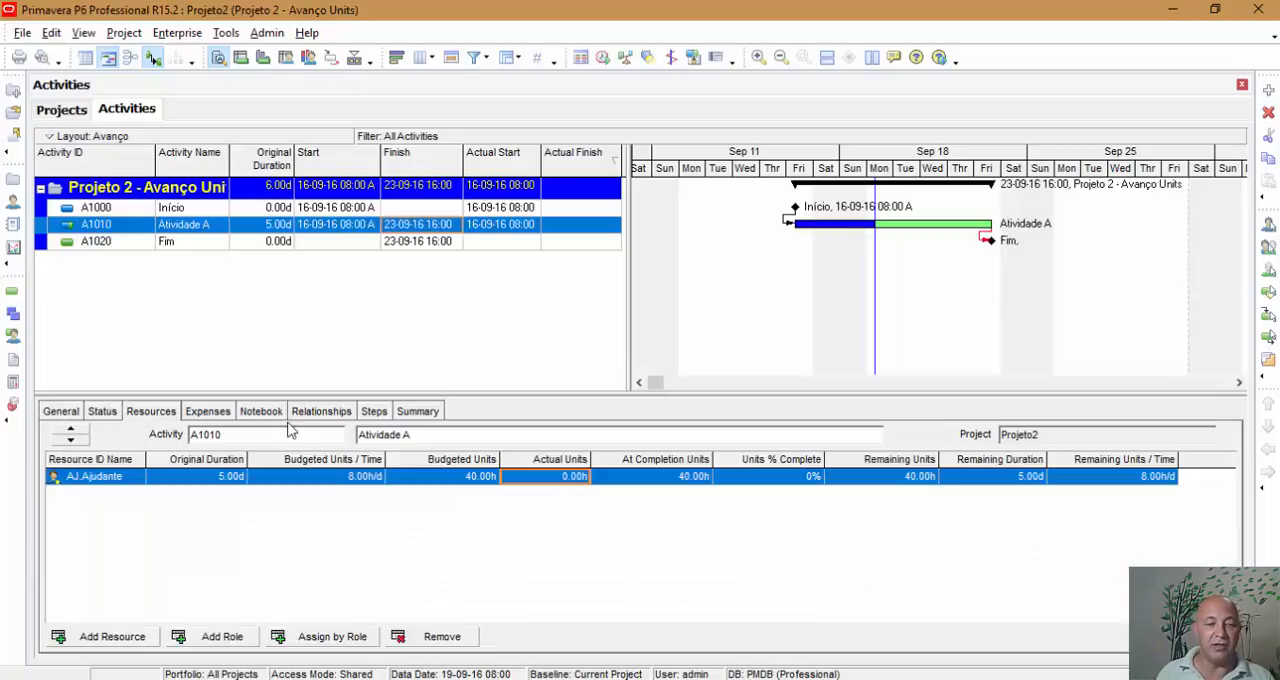
click(576, 484)
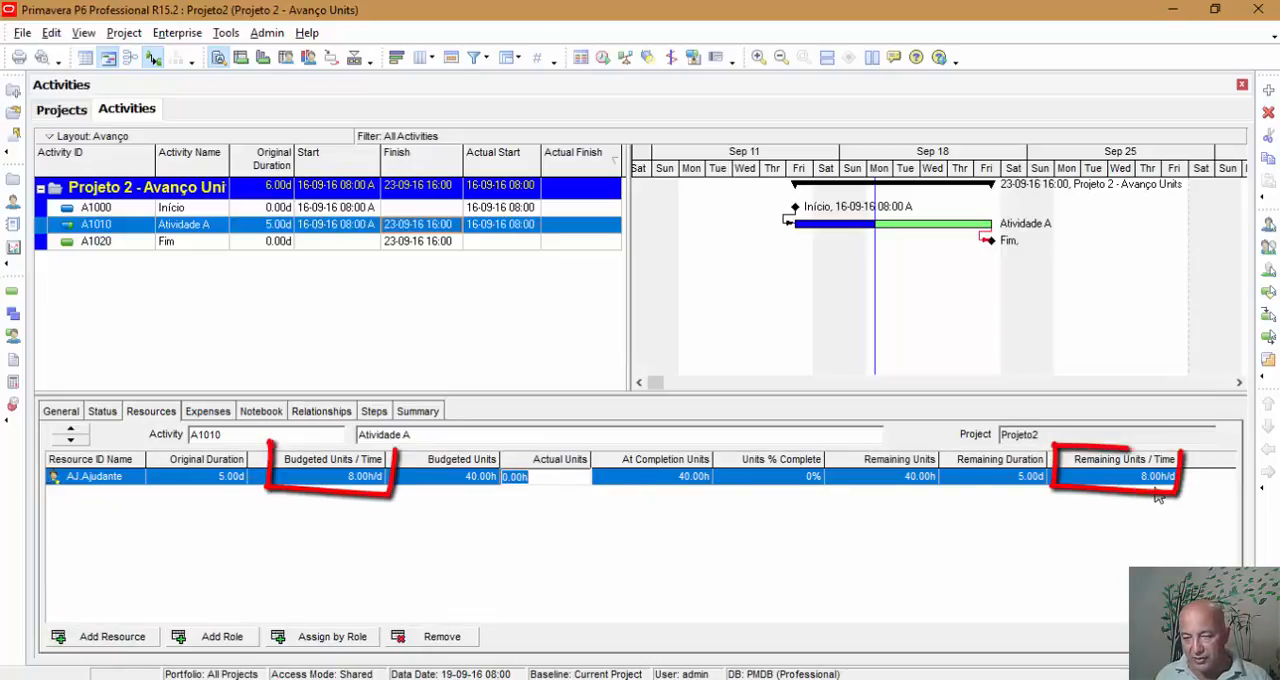
text(8)
key(Return)
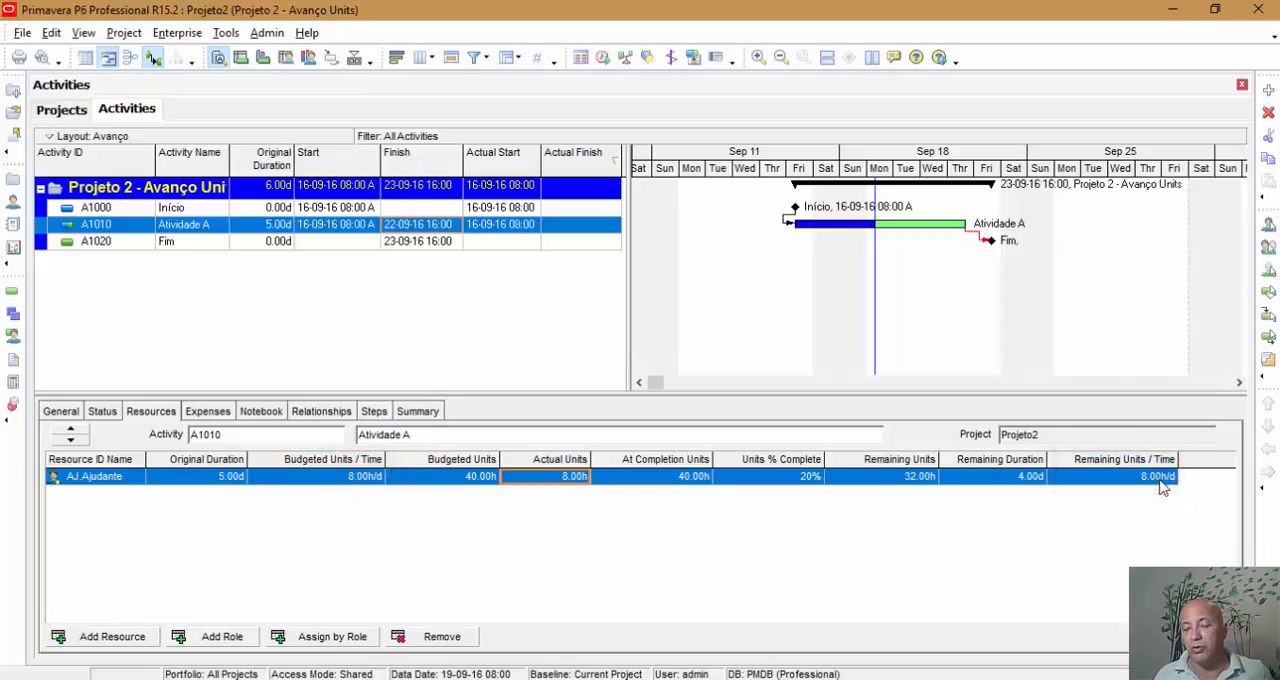
Step: Reschedule the project, and raise the Ajudante resource's actual units on Atividade A to 16 hours
click(603, 61)
click(835, 280)
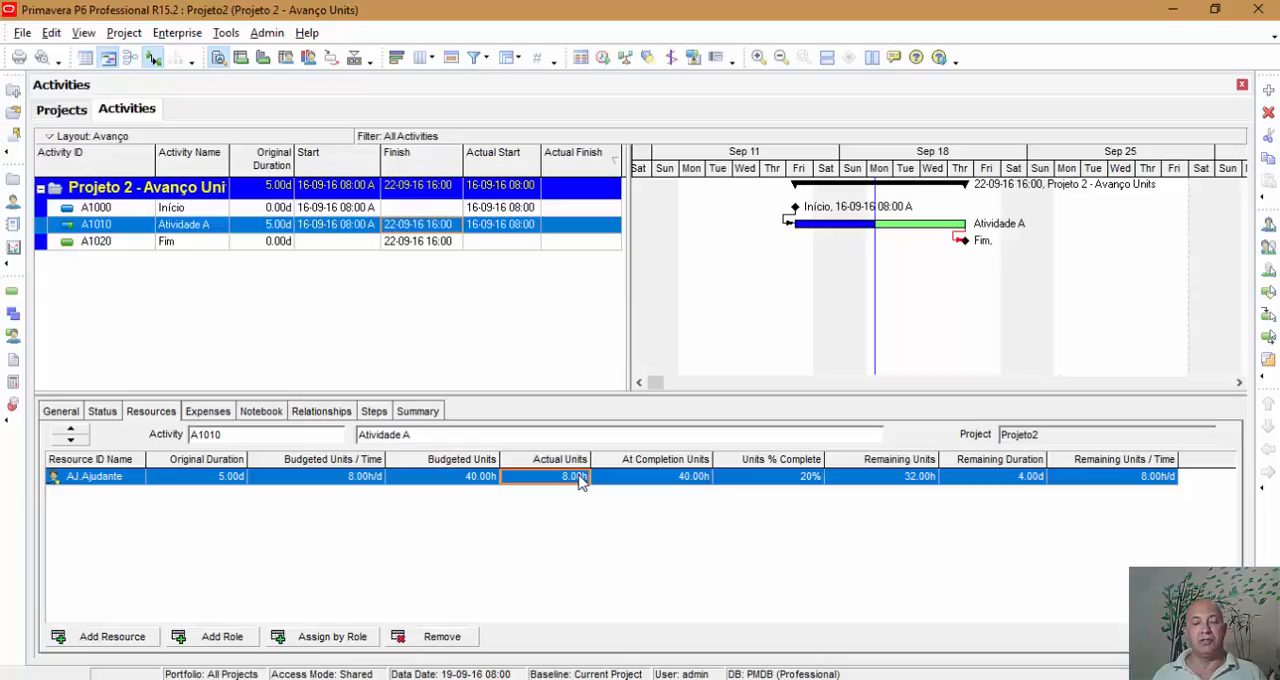
click(580, 481)
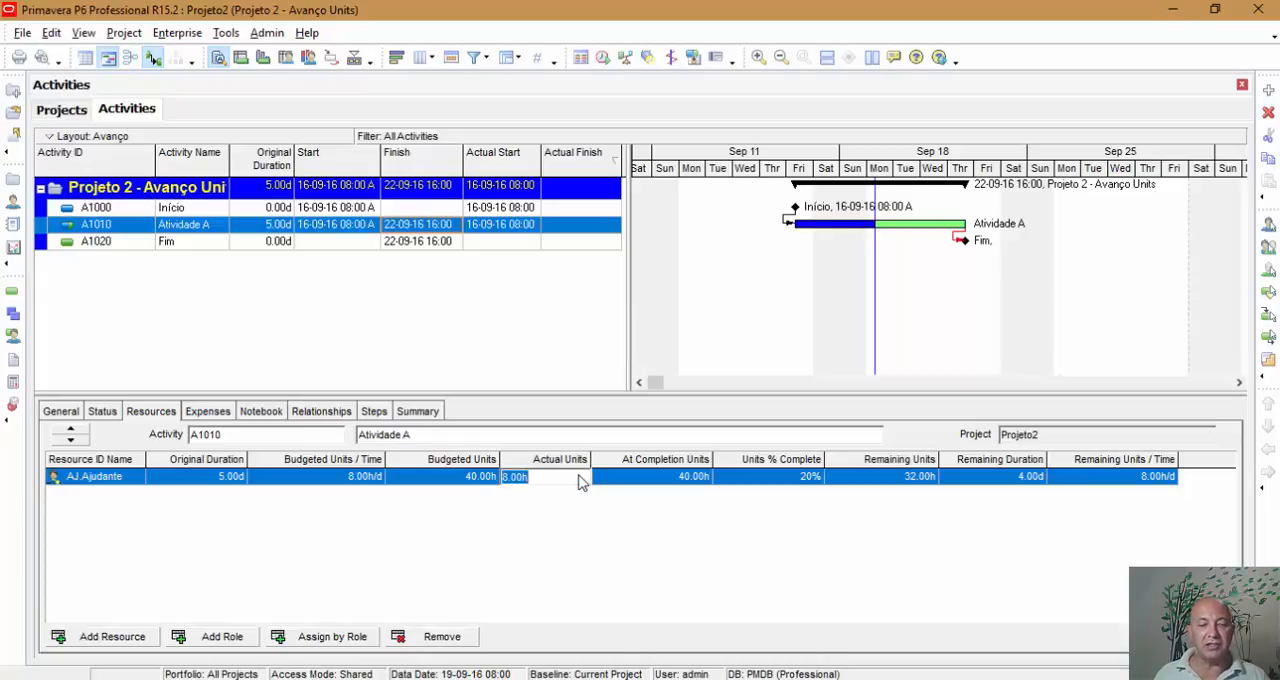
text(16)
key(Return)
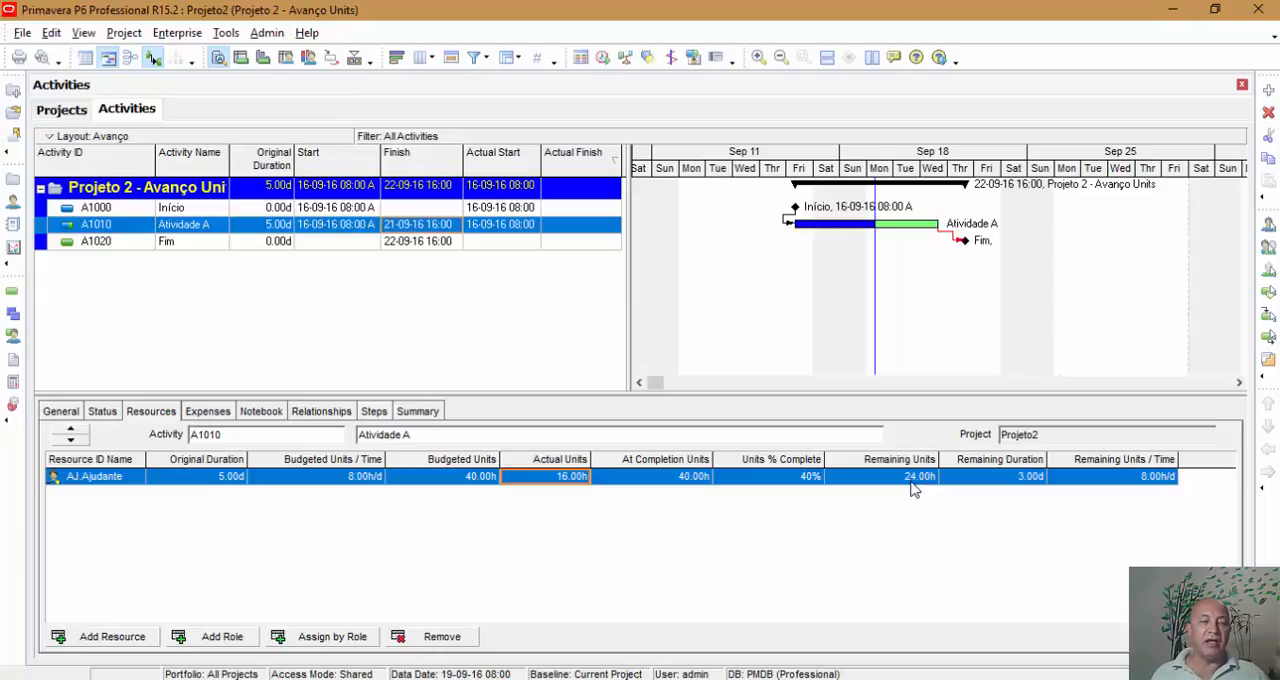
Step: Check Atividade A's status values and general settings, reschedule the project, and select the Fim milestone
click(104, 412)
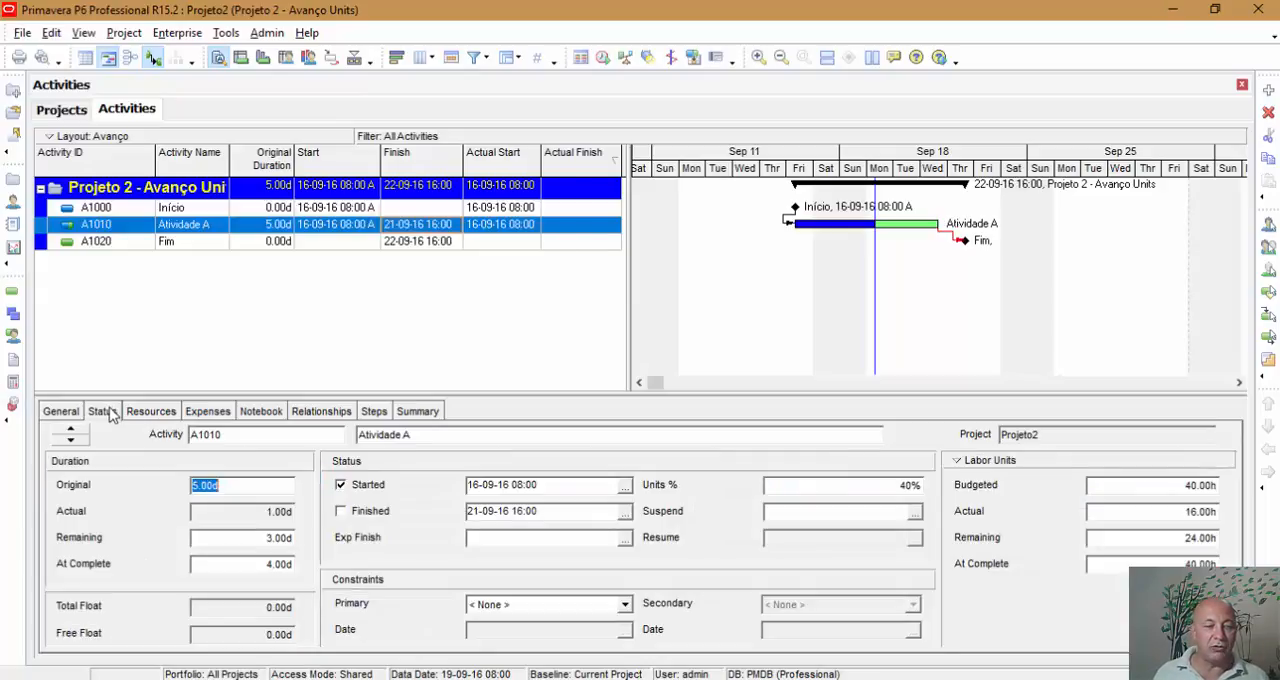
click(68, 414)
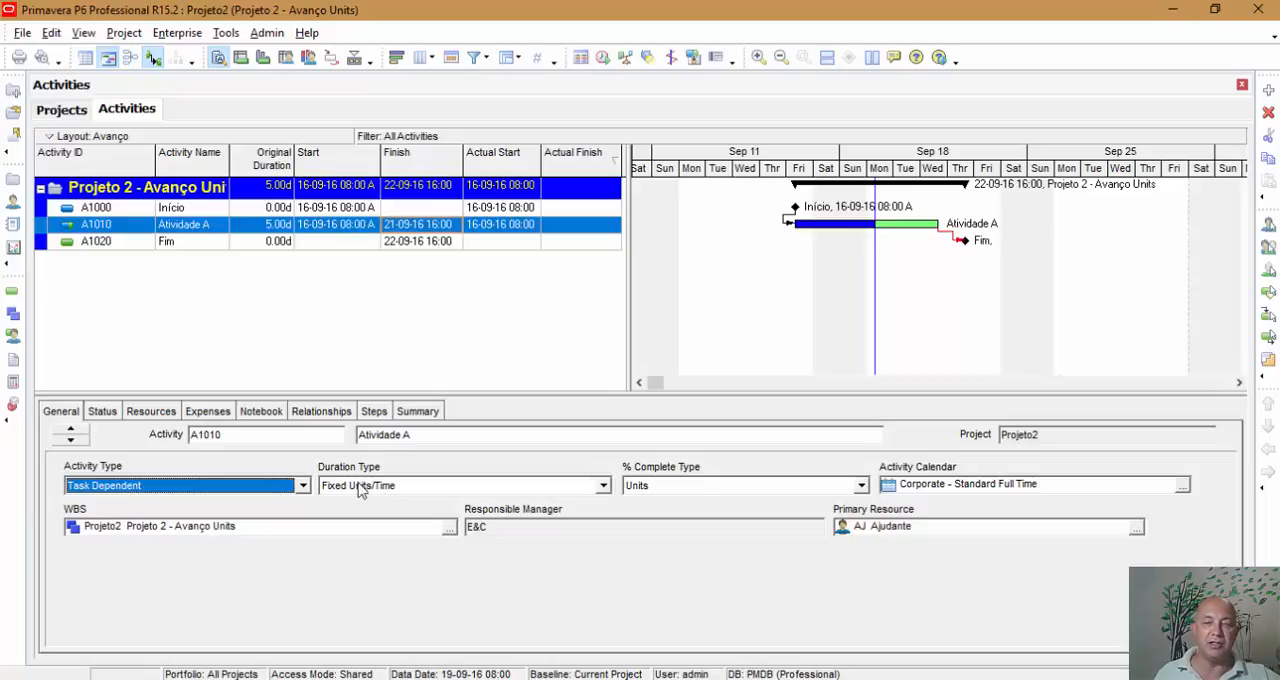
click(604, 60)
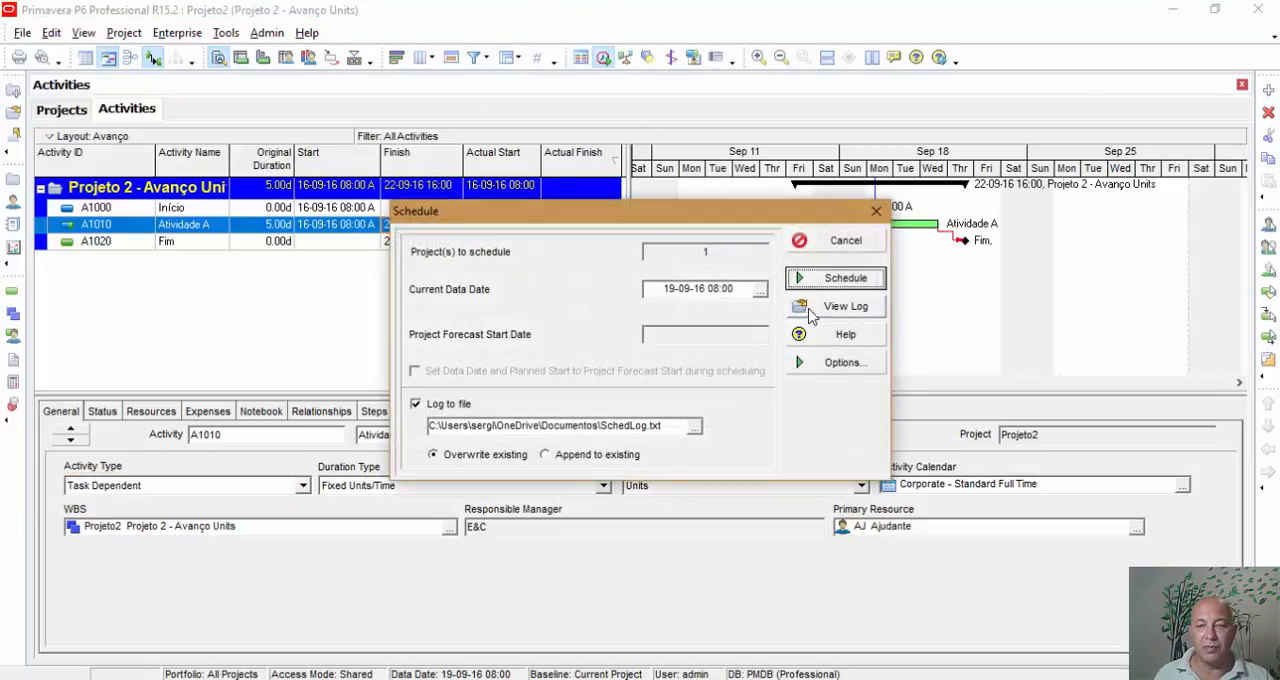
click(837, 282)
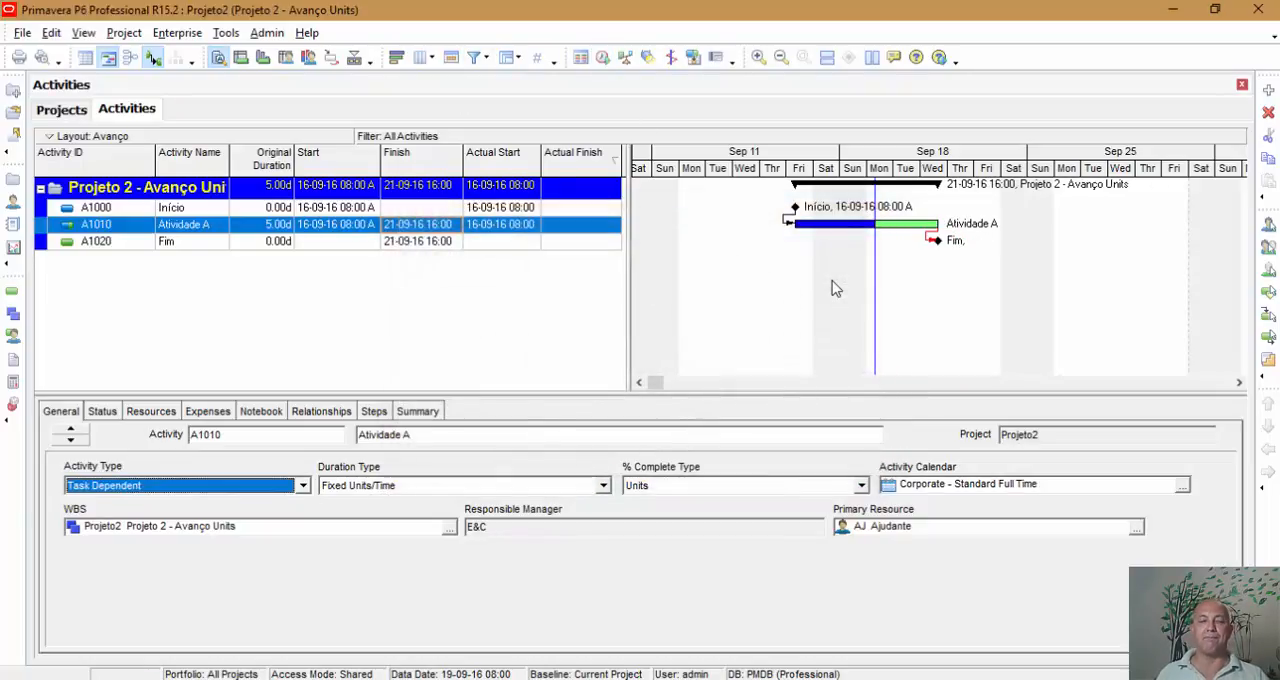
click(364, 243)
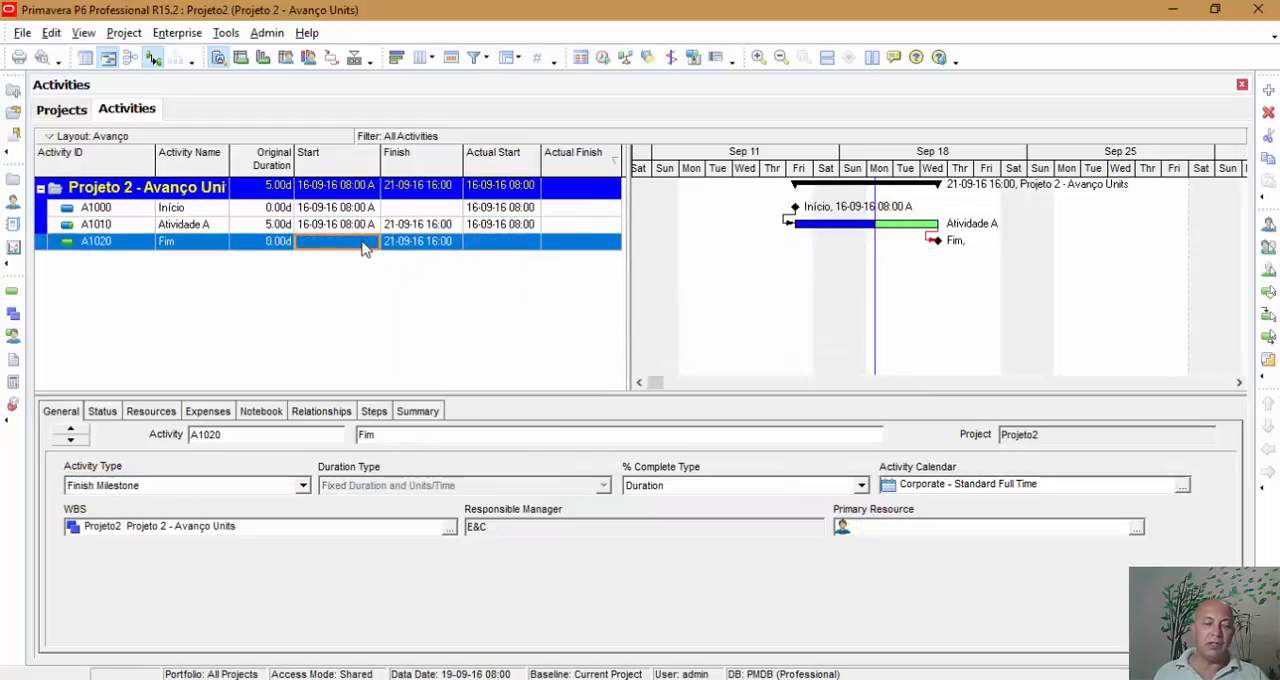